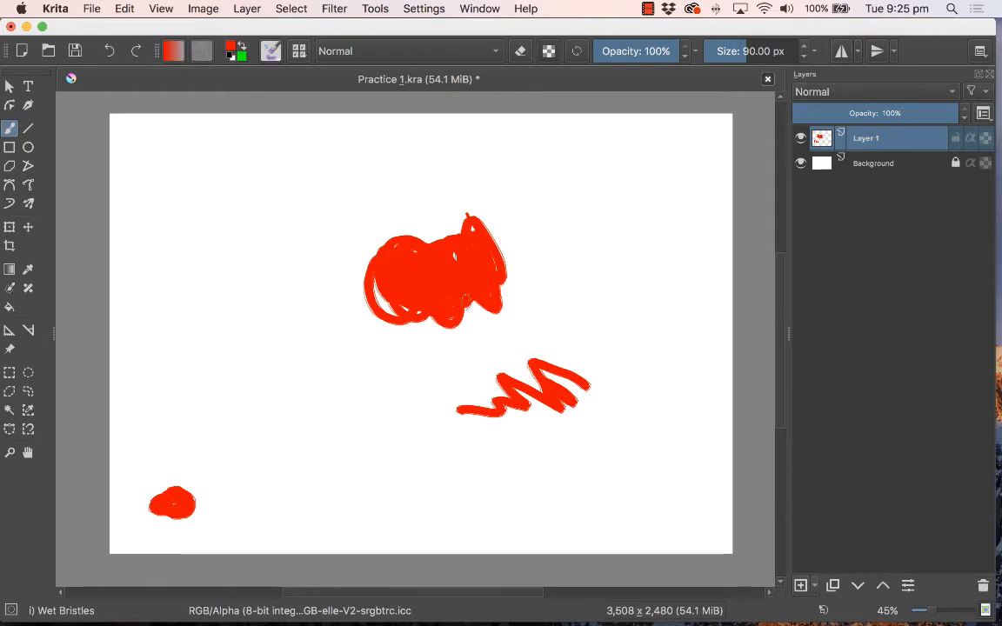
Try filling Layer 1 with the green background color, and undo the fill
key(BackSpace)
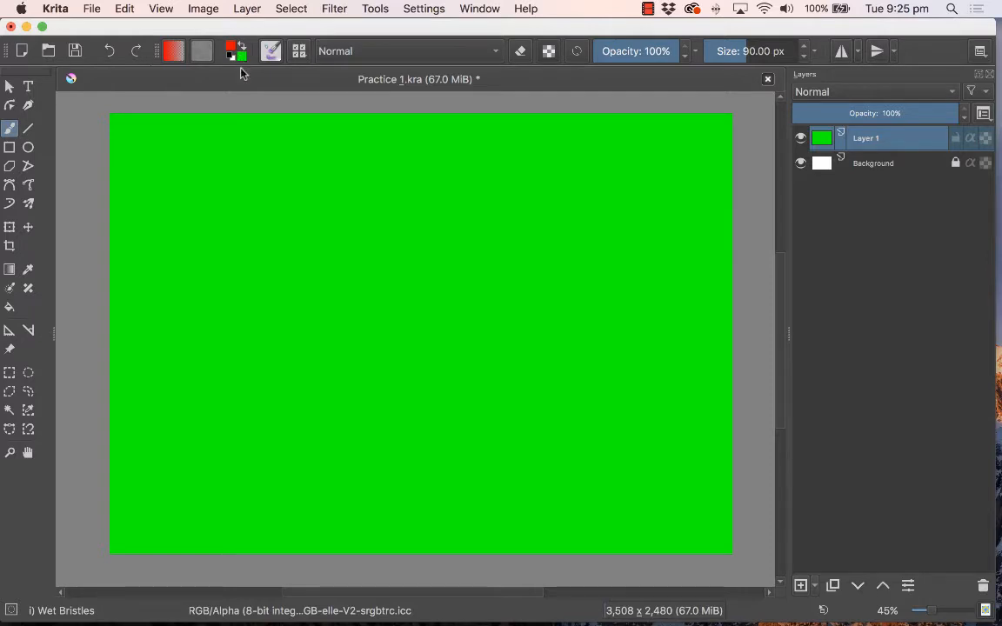
key(super+z)
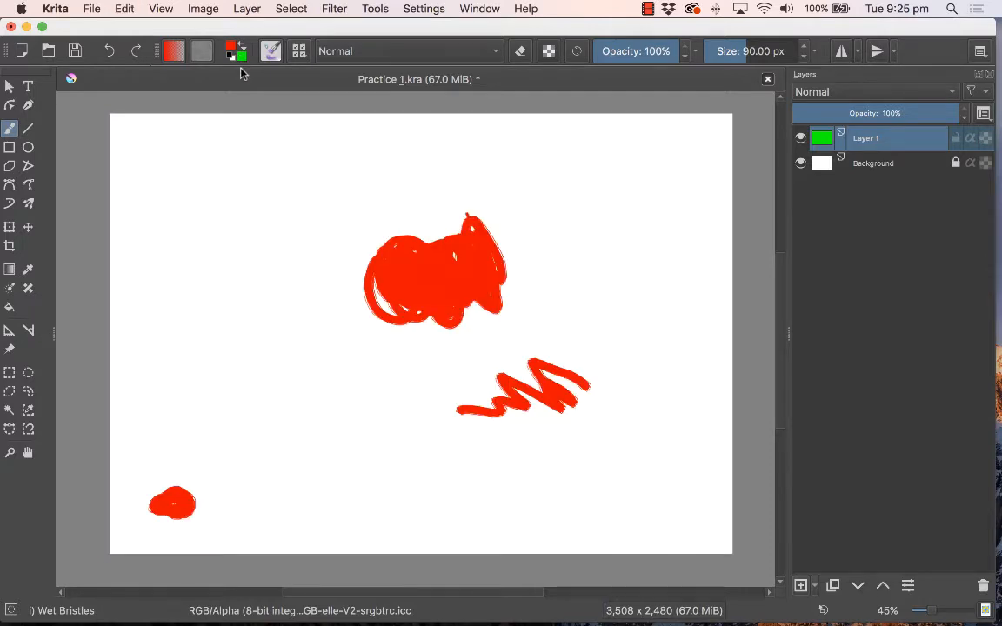
Clear the contents of Layer 1 and paint a red zigzag scribble across the middle of the canvas
click(124, 8)
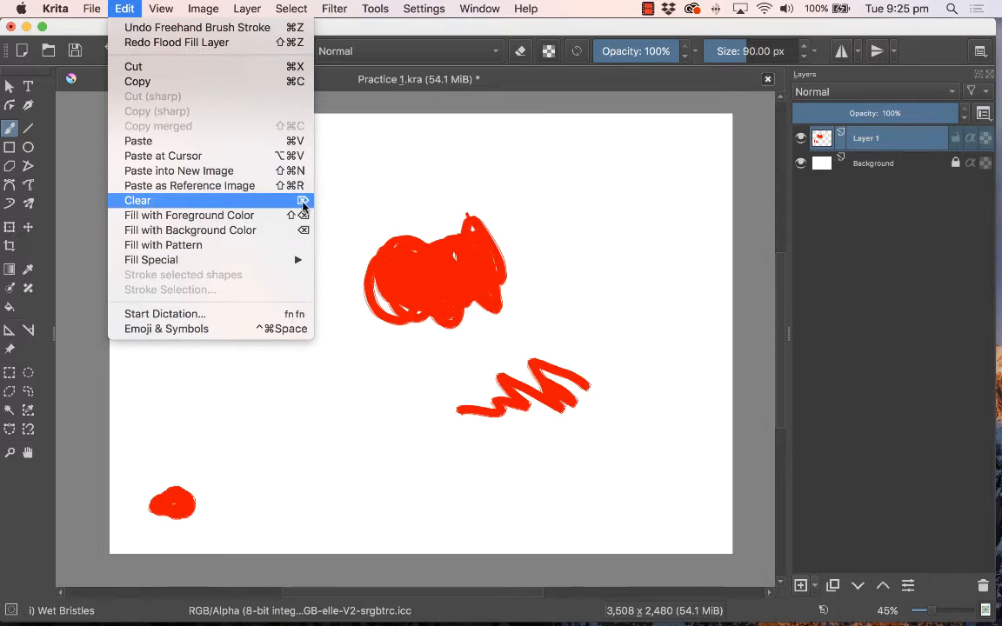
click(205, 204)
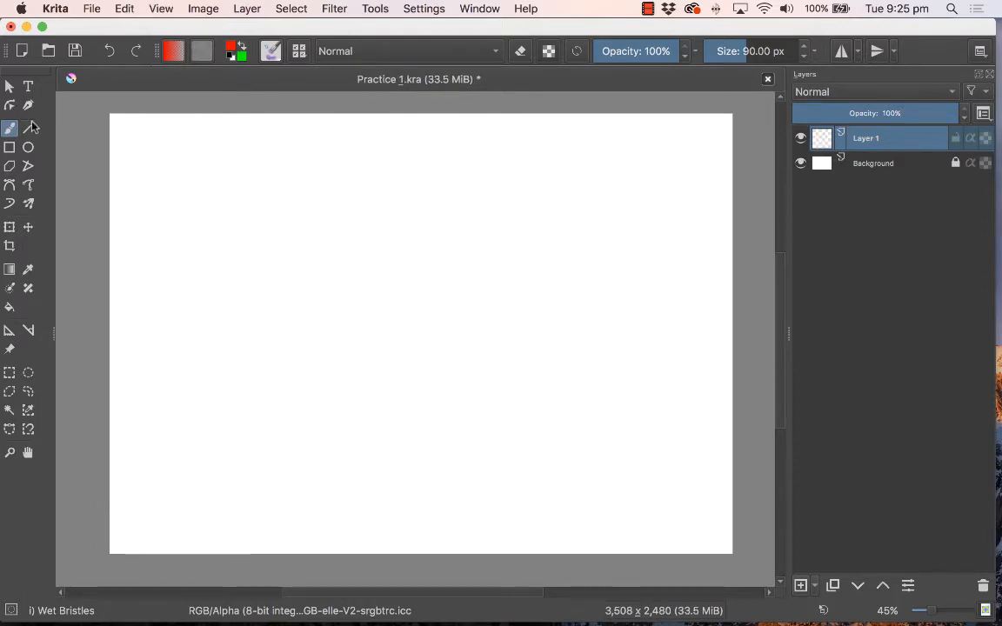
mouse_move(300, 186)
mouse_down()
mouse_move(257, 265)
mouse_move(344, 205)
mouse_move(300, 301)
mouse_move(481, 342)
mouse_move(486, 270)
mouse_move(401, 265)
mouse_move(411, 233)
mouse_move(348, 239)
mouse_up()
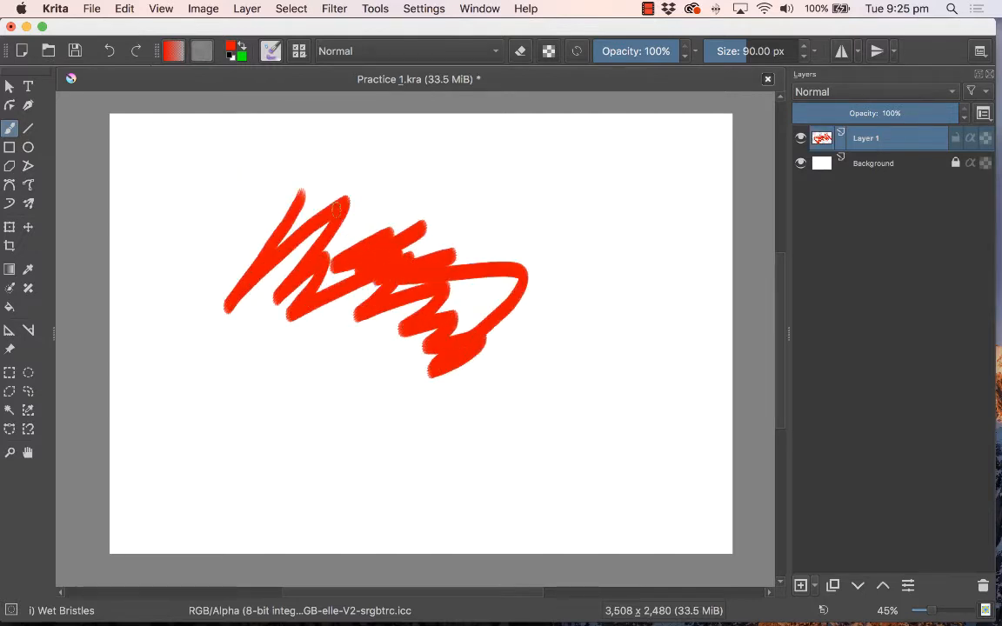
Erase the upper tips of the red scribble with the brush in eraser mode, and return to painting mode
click(520, 52)
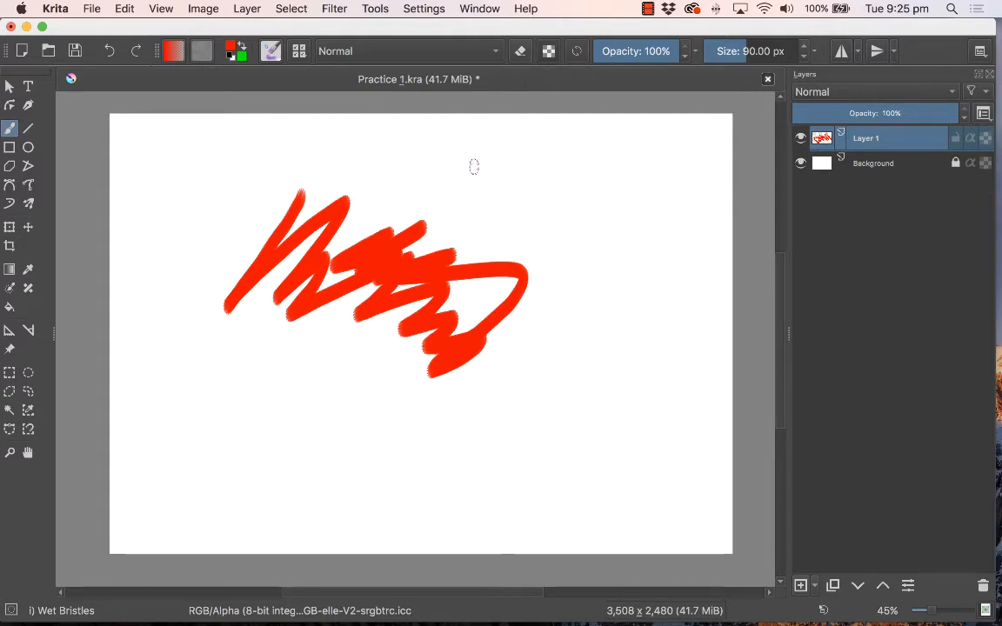
key(e)
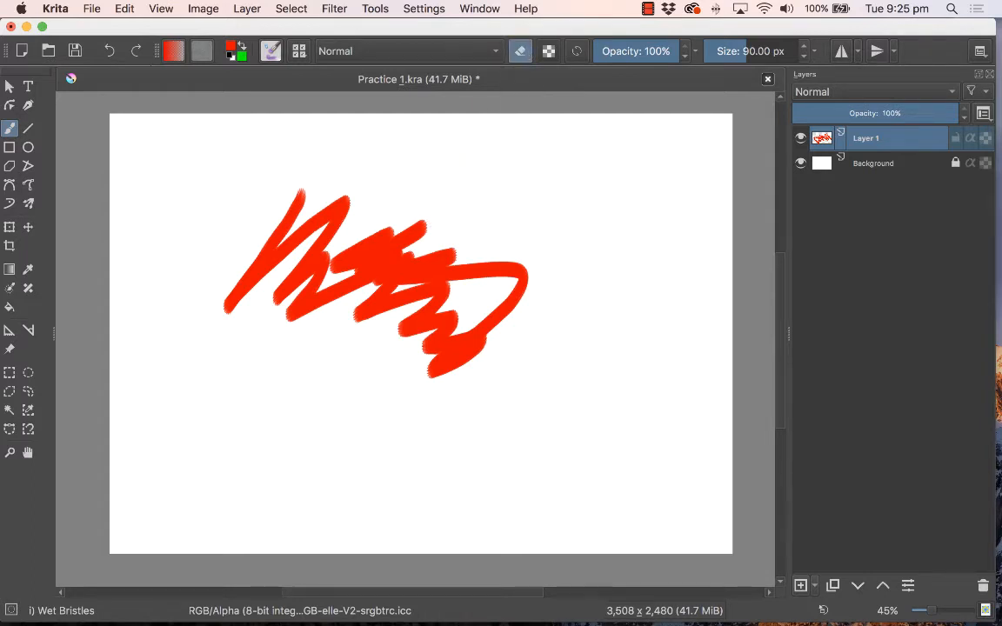
mouse_move(438, 247)
mouse_down()
mouse_move(380, 236)
mouse_move(417, 222)
mouse_up()
key(e)
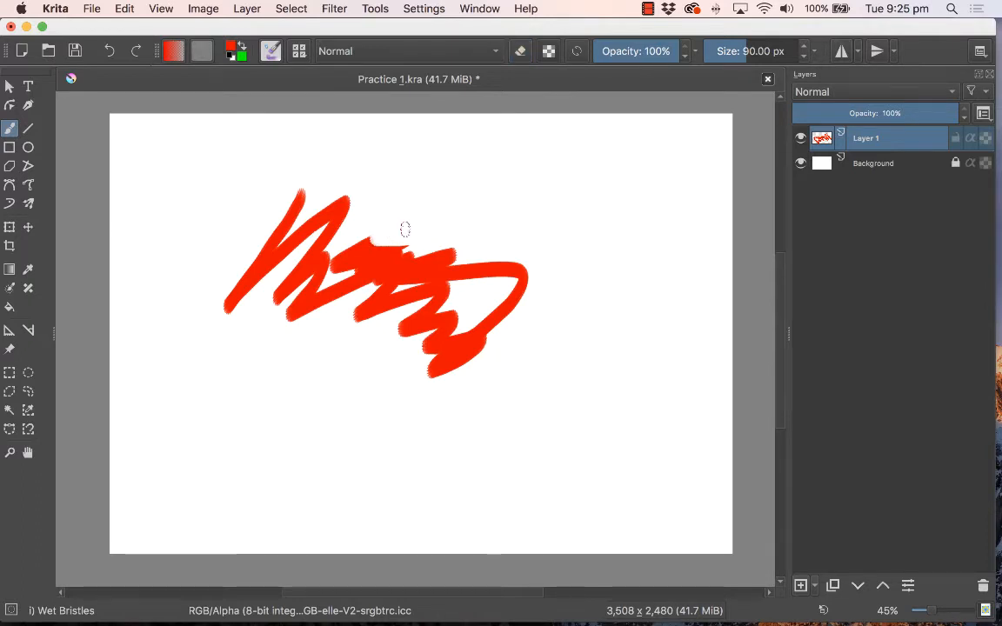
Alternate between painting and eraser mode to add red strokes above the scribble and partly erase them
mouse_move(406, 225)
mouse_down()
mouse_move(387, 228)
mouse_move(416, 195)
mouse_move(441, 220)
mouse_move(404, 213)
mouse_move(461, 201)
mouse_move(429, 228)
mouse_move(426, 220)
mouse_move(500, 211)
mouse_move(484, 227)
mouse_move(431, 232)
mouse_move(470, 224)
mouse_move(489, 179)
mouse_up()
key(e)
key(e)
key(e)
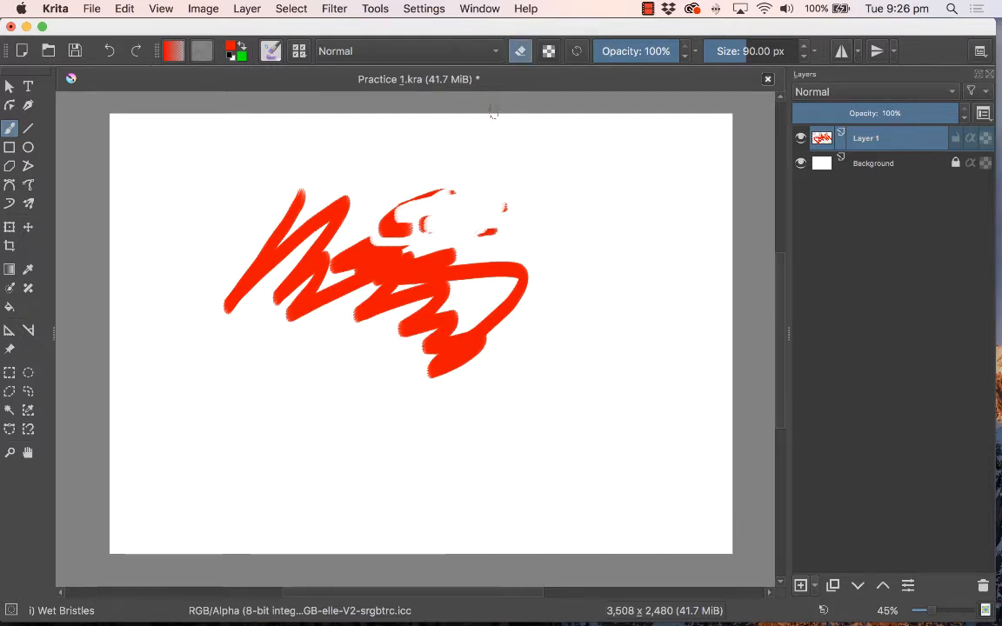
Turn eraser mode off and paint more red strokes and large loops over the scribble
click(521, 55)
mouse_move(465, 179)
mouse_down()
mouse_move(351, 265)
mouse_move(376, 252)
mouse_move(381, 294)
mouse_move(430, 298)
mouse_up()
mouse_move(248, 398)
mouse_down()
mouse_move(418, 388)
mouse_move(630, 301)
mouse_move(370, 250)
mouse_move(274, 440)
mouse_move(378, 348)
mouse_move(327, 355)
mouse_up()
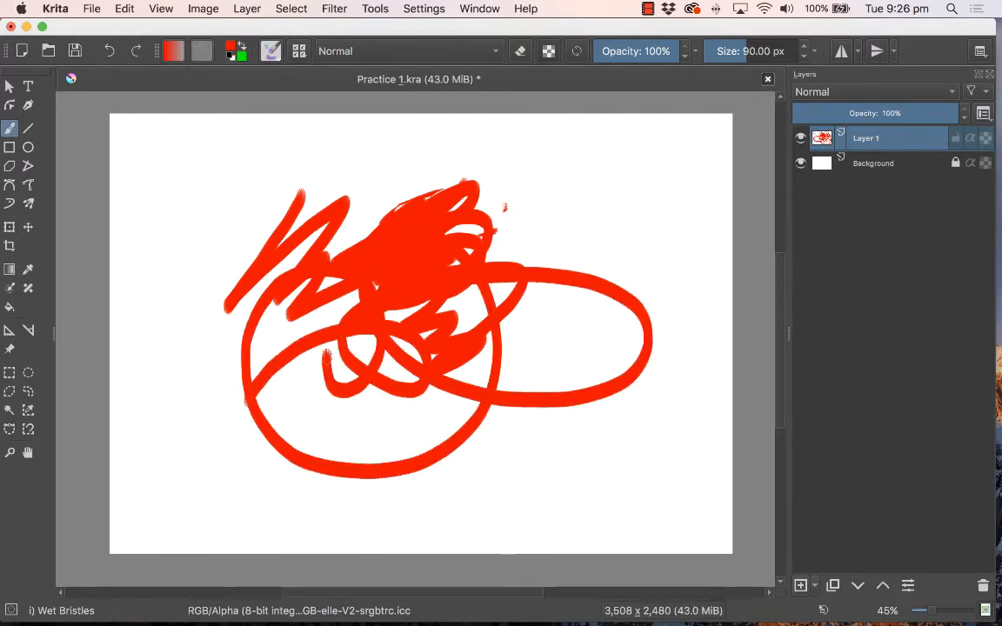
Undo the brush strokes, the erasures and the clearing of Layer 1
key(ctrl+z)
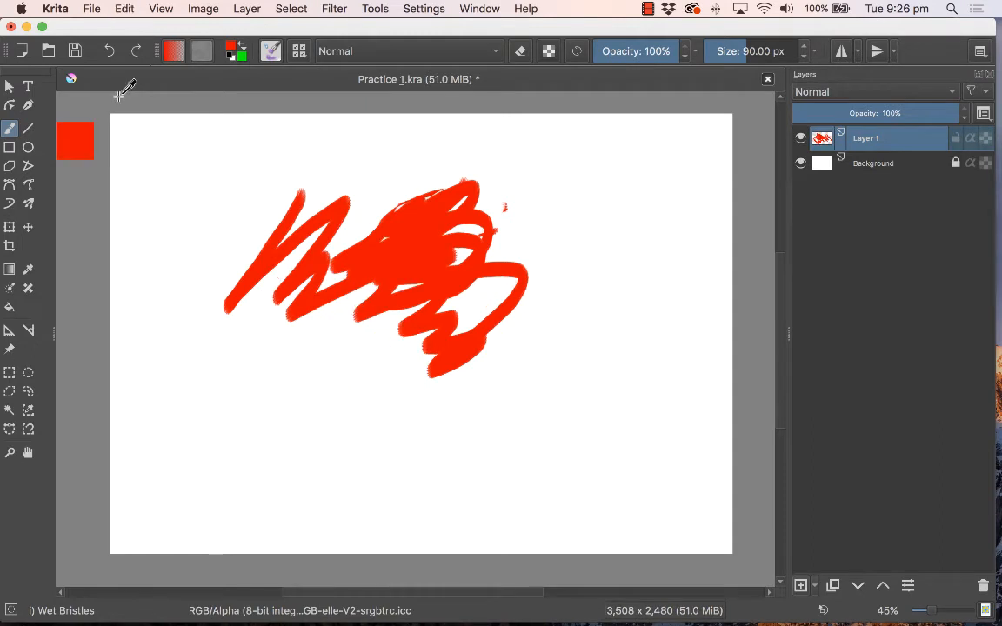
key(ctrl+z)
key(ctrl+z)
key(ctrl+z)
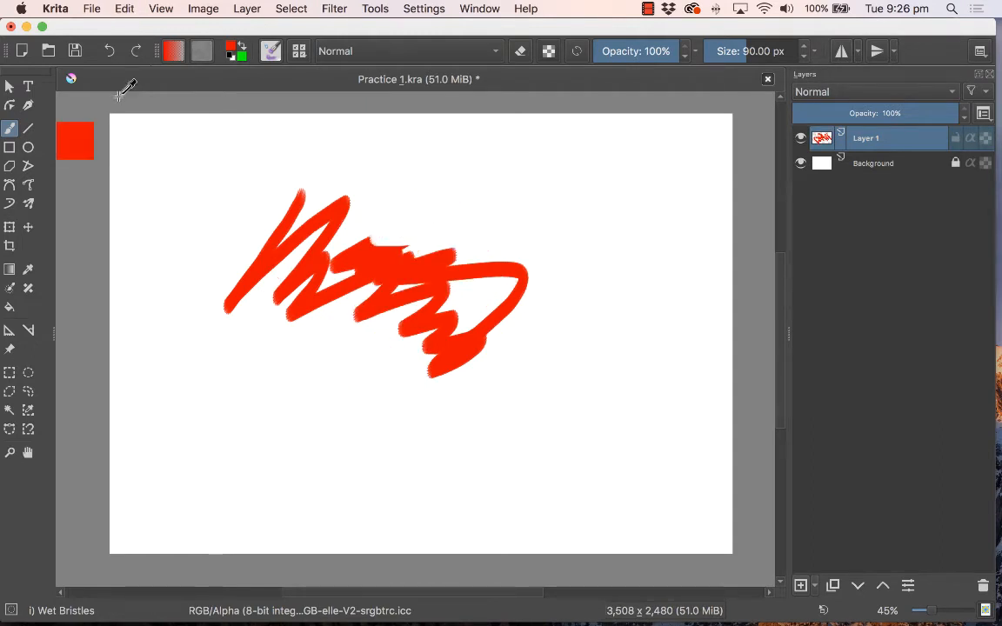
key(ctrl+z)
key(ctrl+z)
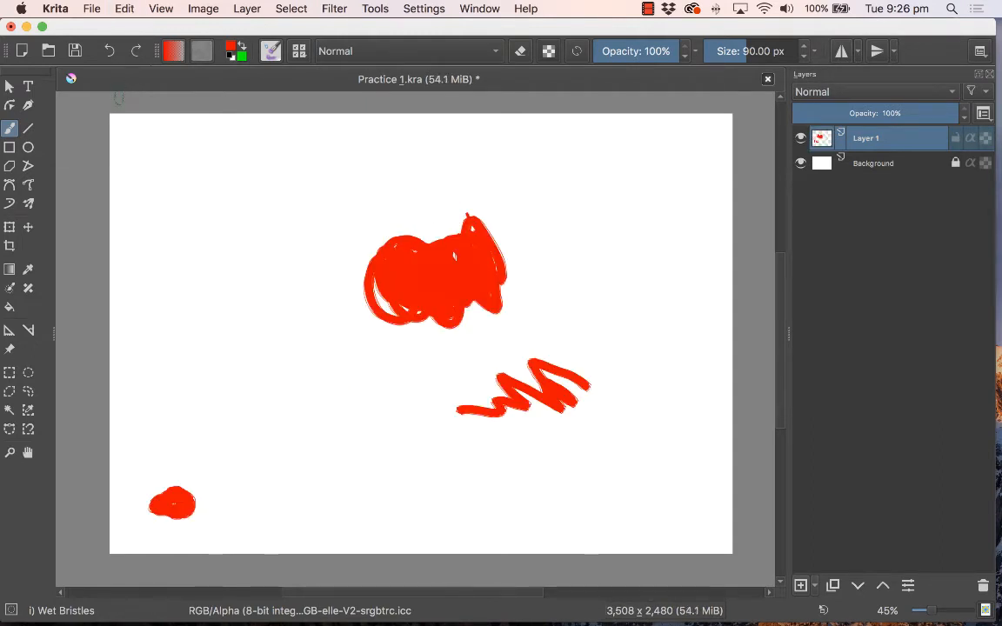
Clear all the red strokes from Layer 1
click(124, 8)
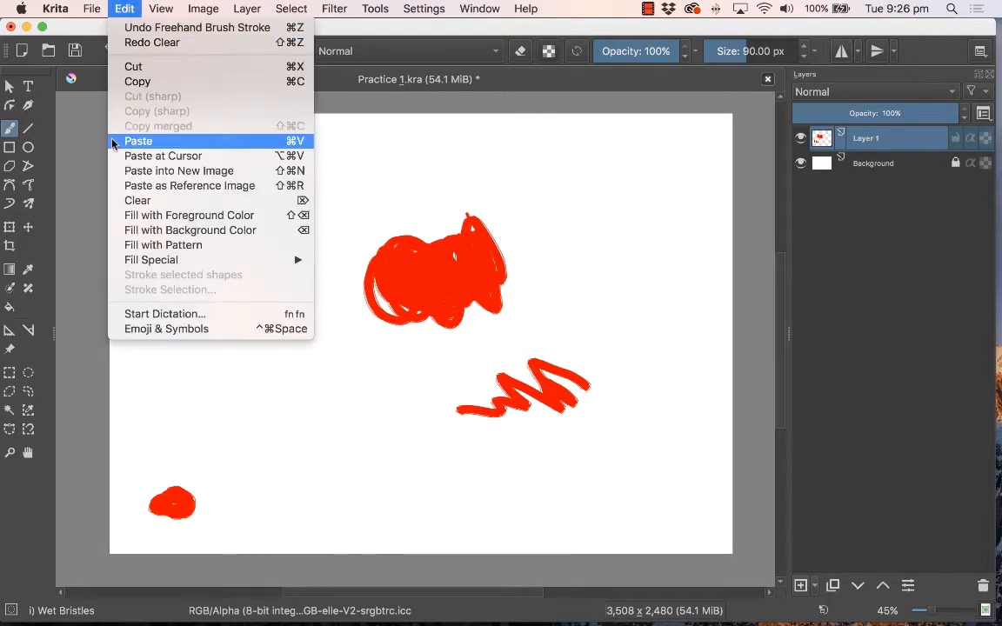
click(161, 202)
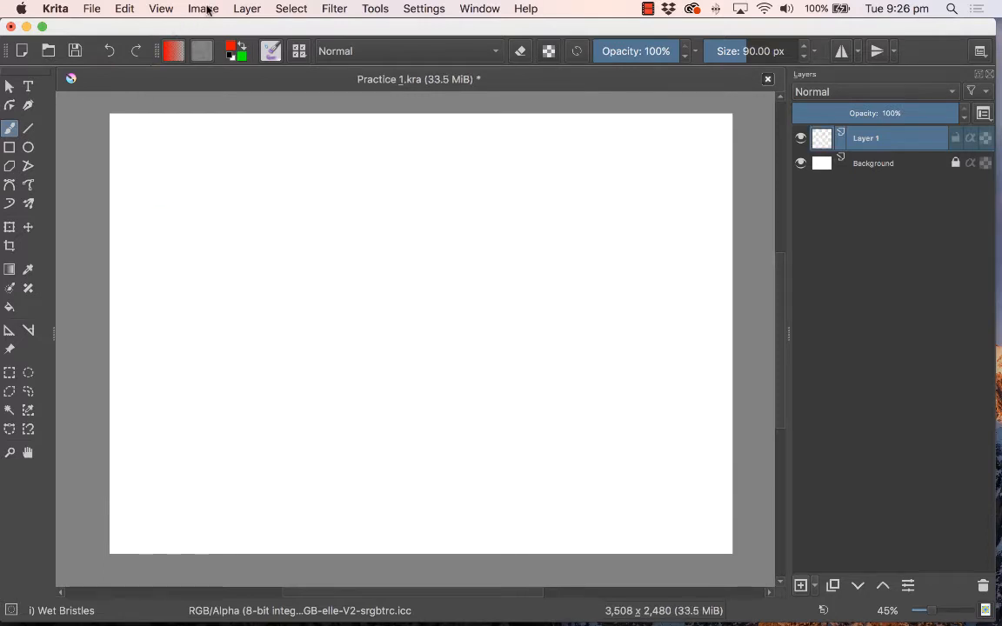
click(267, 7)
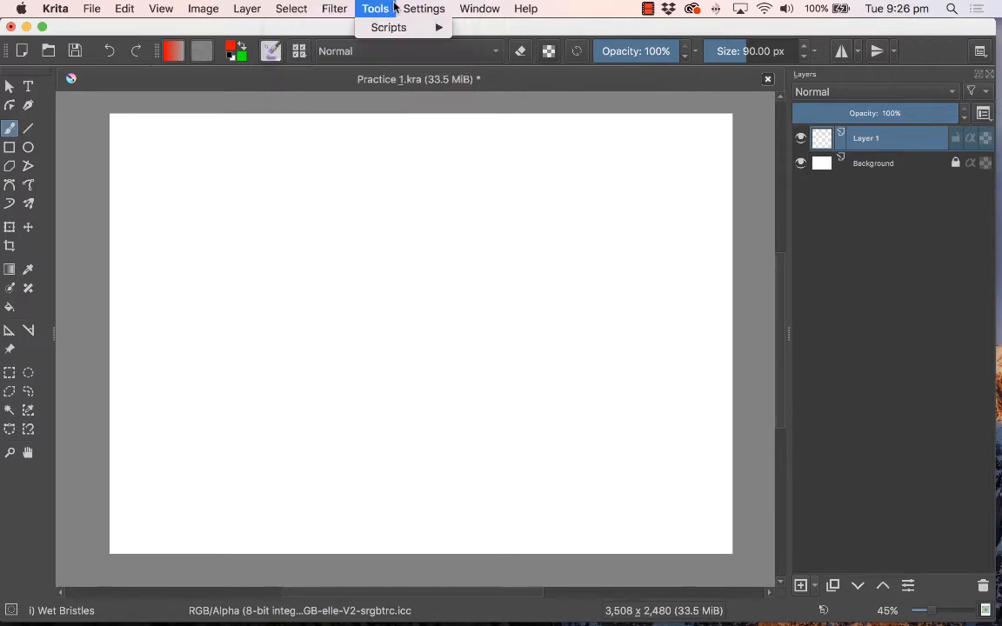
mouse_move(214, 8)
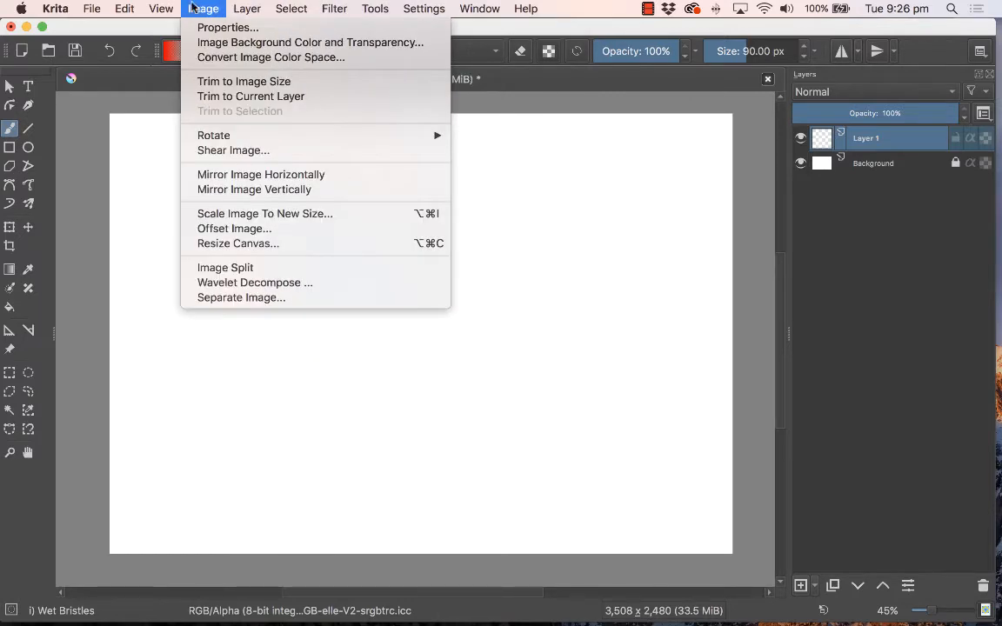
mouse_move(126, 8)
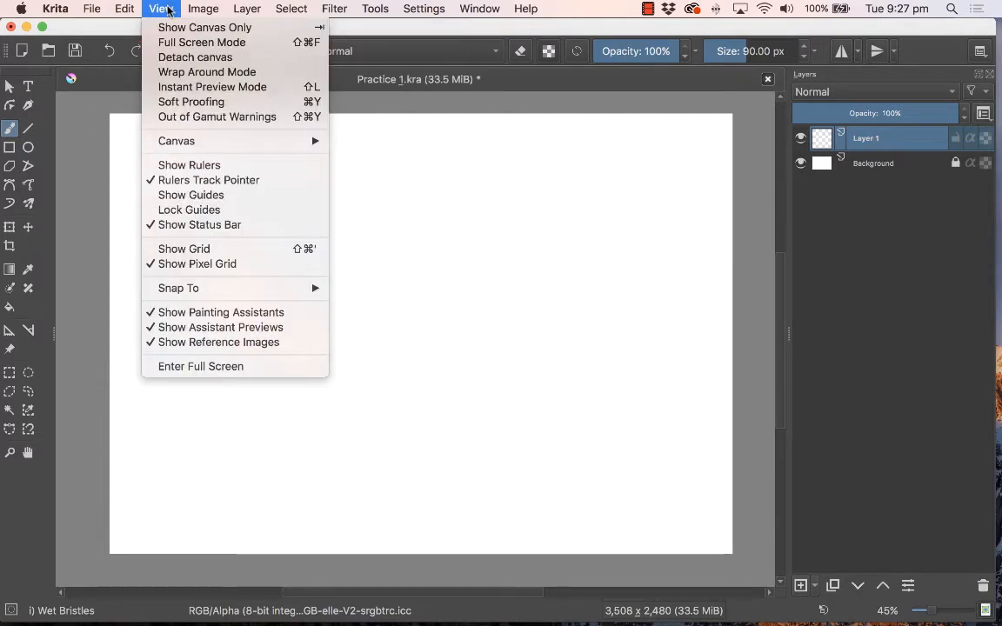
click(145, 30)
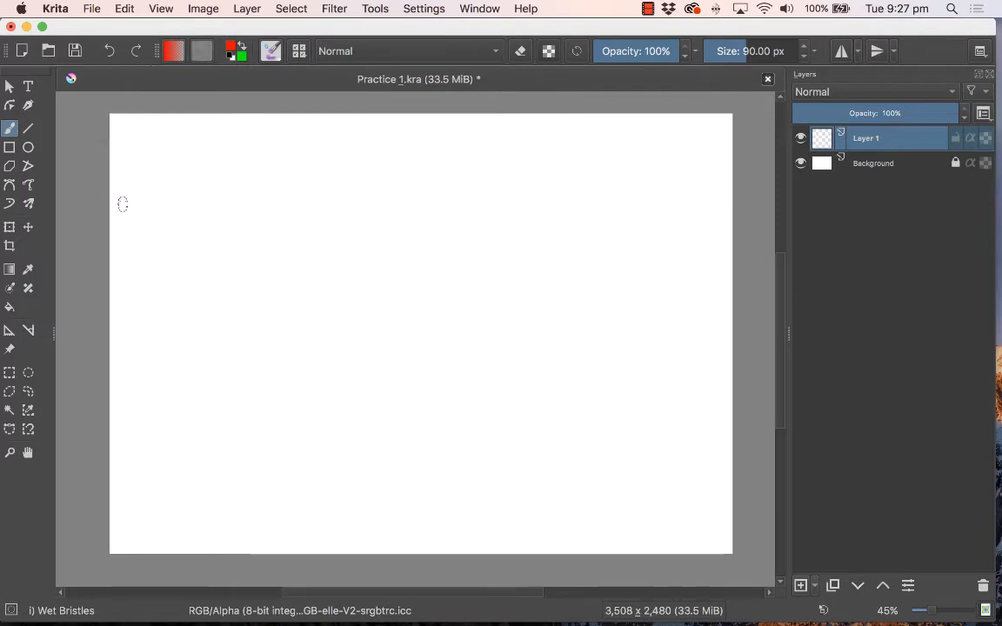
Switch to the color picker tool and back to the freehand brush
key(p)
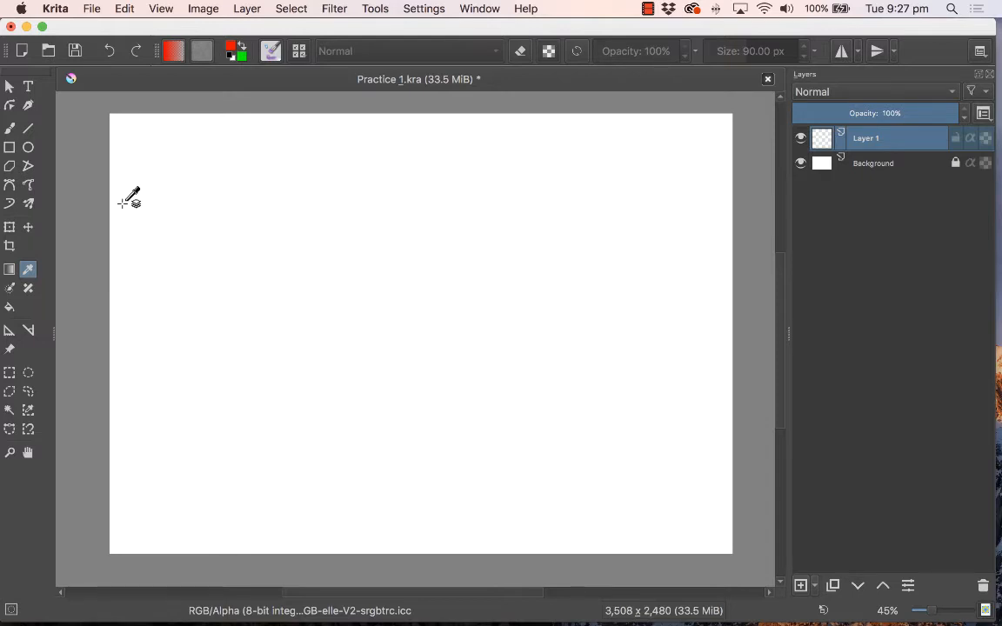
key(b)
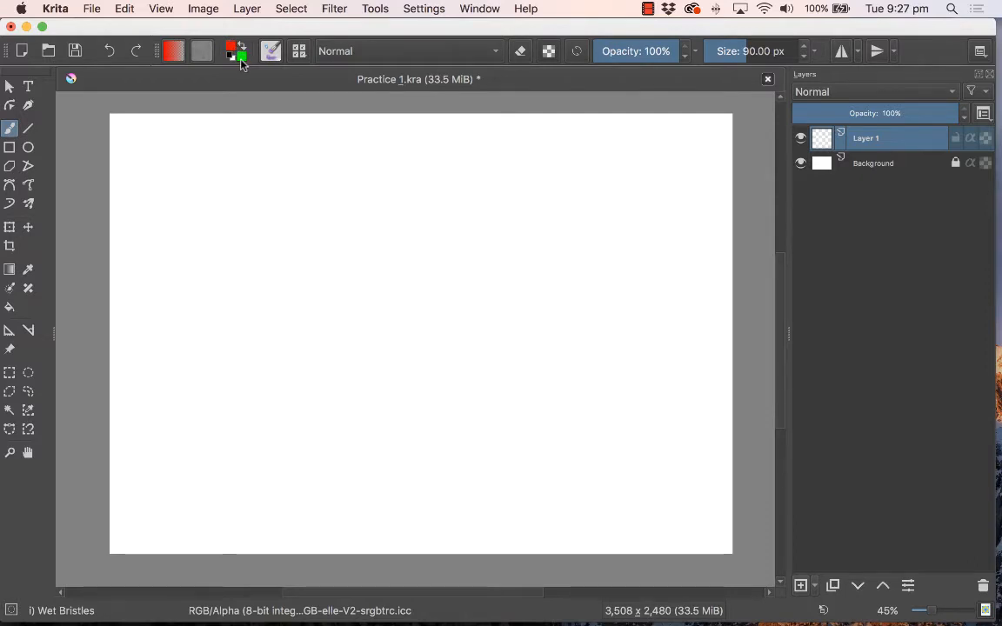
Swap the foreground and background colors until green is in front, and paint a green diagonal scribble in the canvas's upper left area
key(x)
key(x)
key(x)
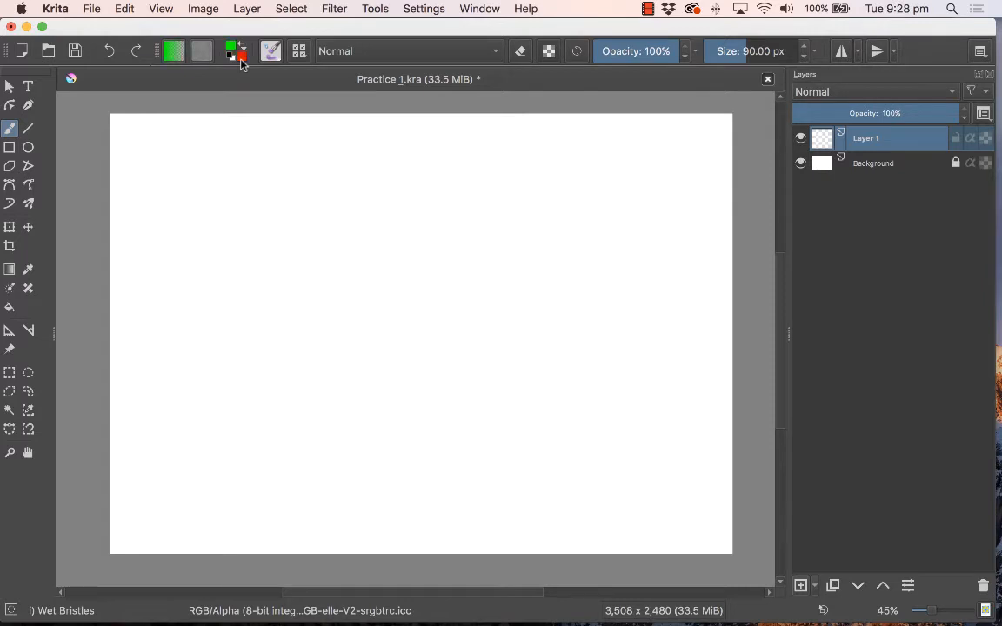
key(x)
key(x)
key(x)
key(x)
key(x)
key(x)
mouse_move(254, 229)
mouse_down()
mouse_move(357, 174)
mouse_move(263, 247)
mouse_move(364, 189)
mouse_move(257, 258)
mouse_move(377, 191)
mouse_move(256, 274)
mouse_move(368, 213)
mouse_move(294, 270)
mouse_move(374, 214)
mouse_up()
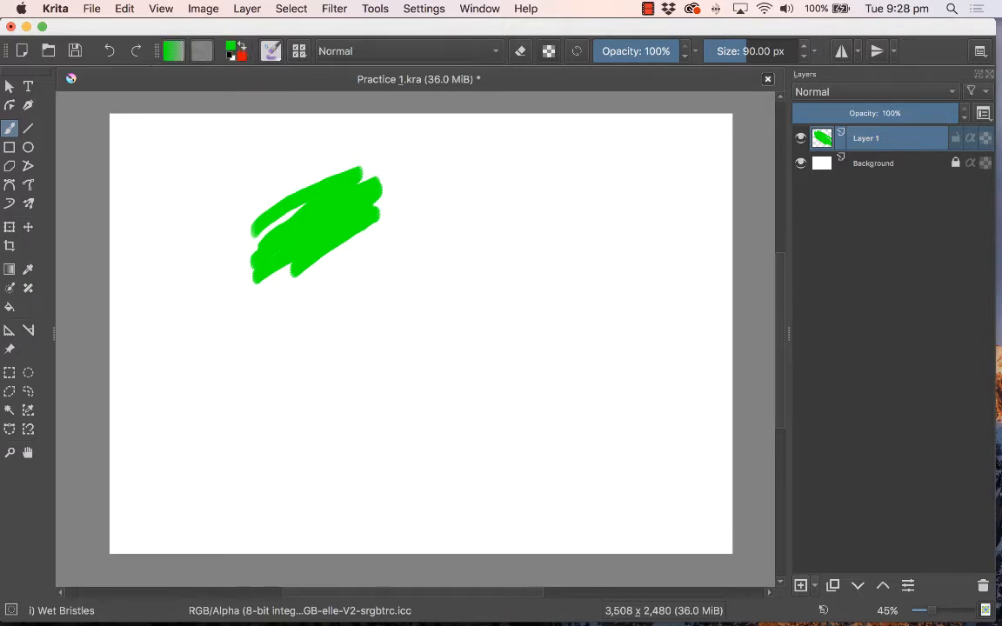
Swap between the foreground and background colors while painting a red patch over the lower right part of the green scribble
key(x)
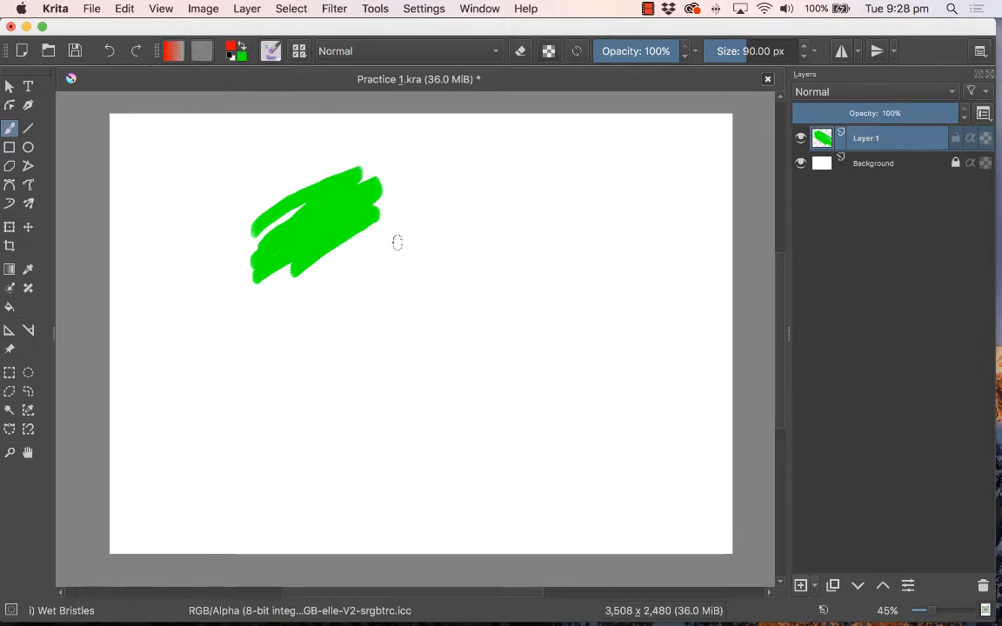
mouse_move(386, 213)
mouse_down()
mouse_move(289, 273)
mouse_move(302, 285)
mouse_move(358, 250)
mouse_up()
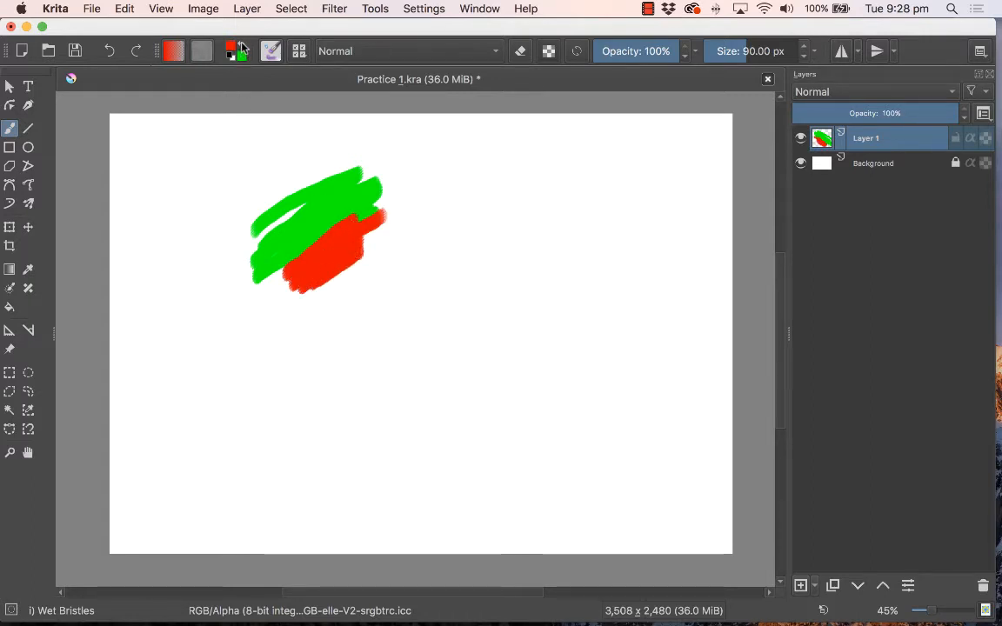
key(x)
mouse_move(299, 192)
mouse_down()
mouse_move(311, 232)
mouse_move(344, 253)
mouse_move(292, 228)
mouse_move(300, 208)
mouse_move(316, 231)
mouse_move(287, 198)
mouse_move(300, 184)
mouse_move(365, 259)
mouse_move(379, 224)
mouse_move(346, 274)
mouse_up()
key(x)
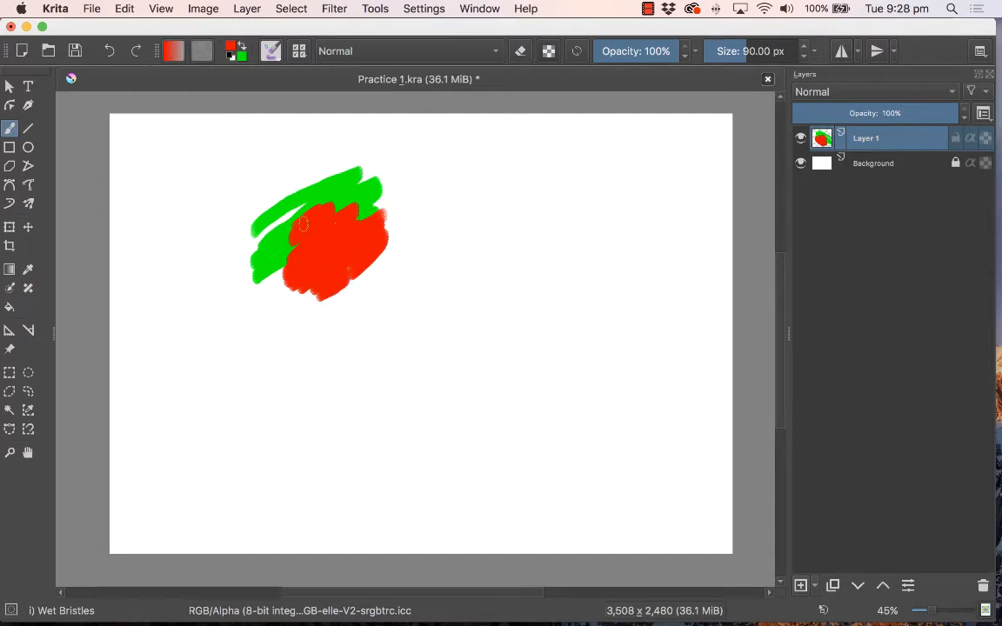
Set the foreground color to golden yellow and the background color to light blue
click(231, 50)
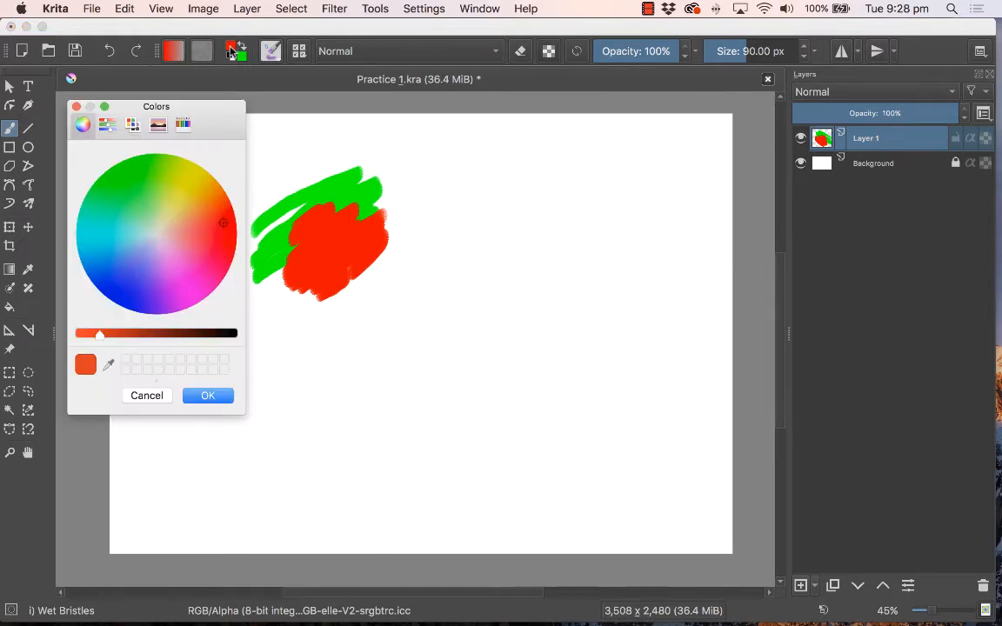
click(204, 174)
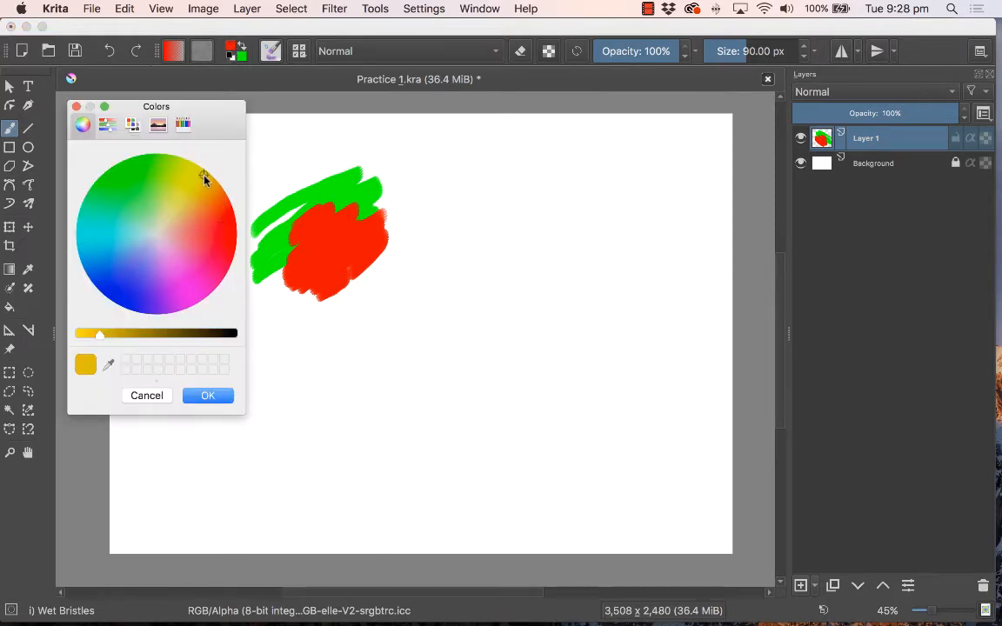
click(209, 396)
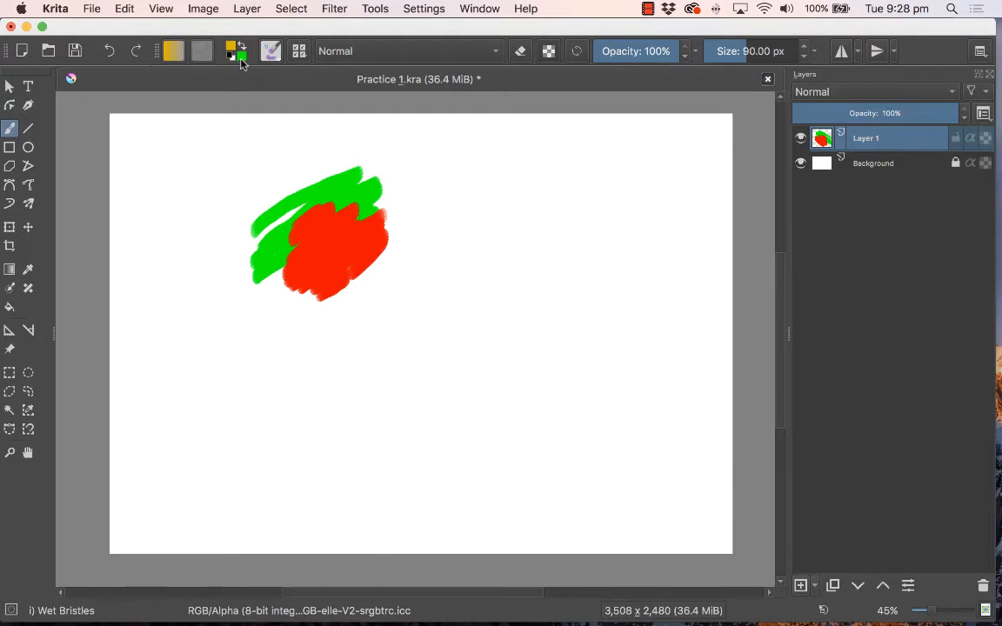
click(240, 57)
click(102, 263)
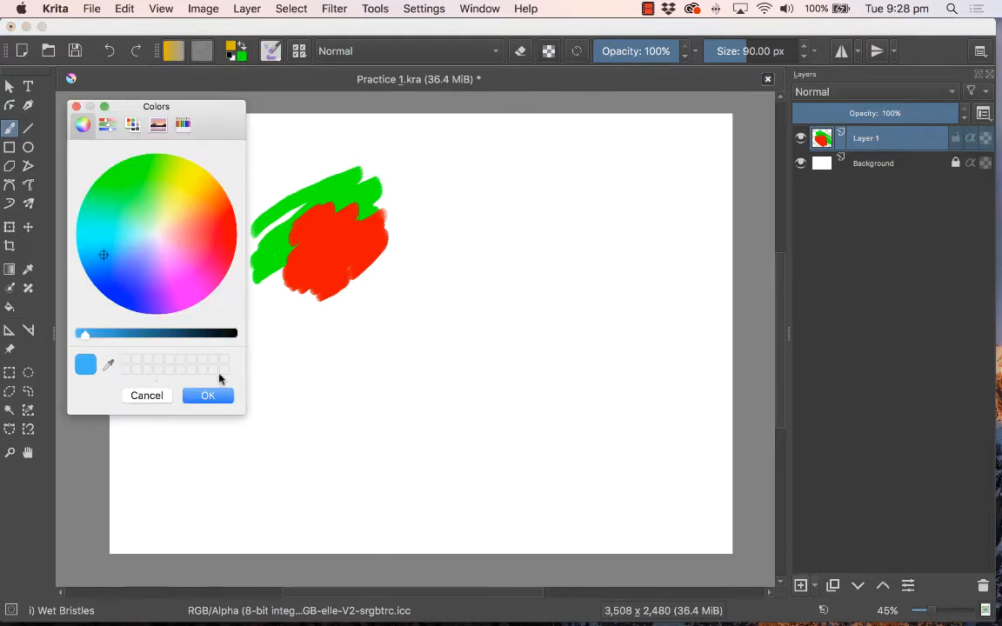
click(209, 396)
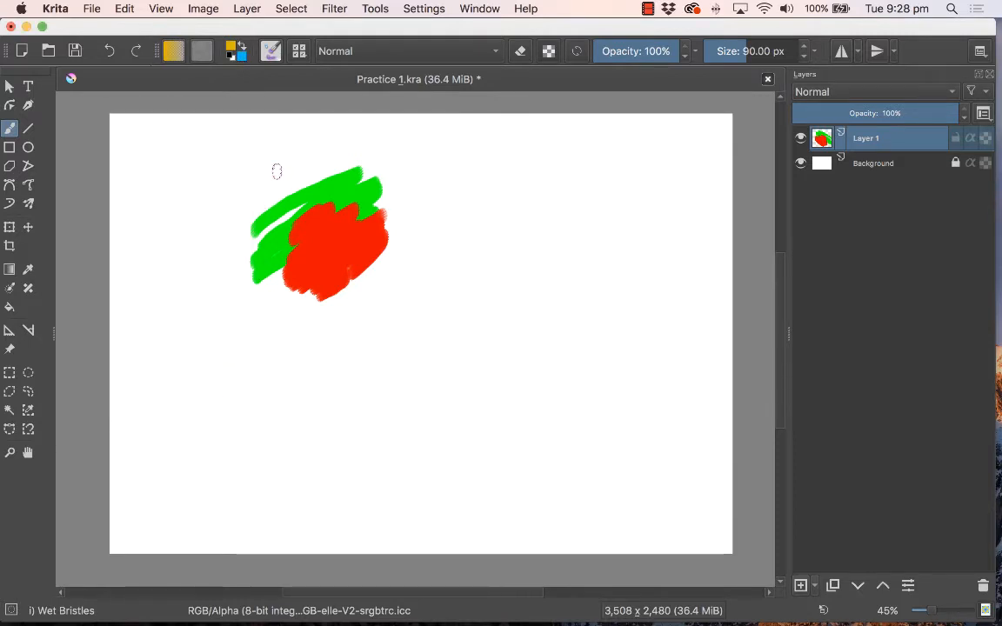
Paint a golden yellow patch above the green scribble and, after swapping colors, a blue patch to its right
mouse_move(275, 168)
mouse_down()
mouse_move(296, 165)
mouse_move(261, 189)
mouse_move(309, 180)
mouse_move(294, 157)
mouse_move(273, 174)
mouse_up()
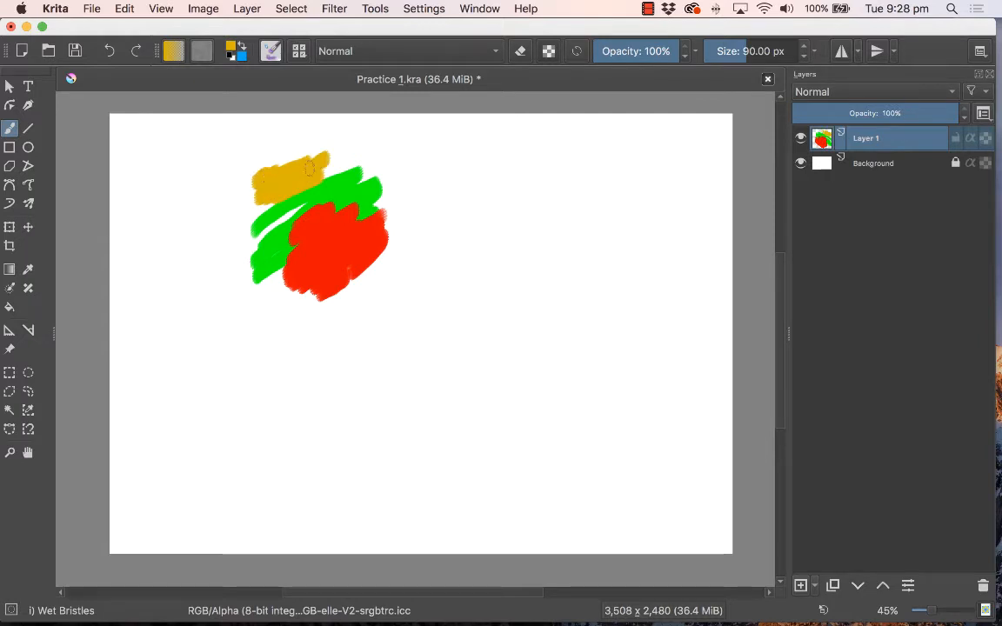
key(x)
mouse_move(404, 186)
mouse_down()
mouse_move(398, 209)
mouse_move(416, 190)
mouse_move(407, 207)
mouse_up()
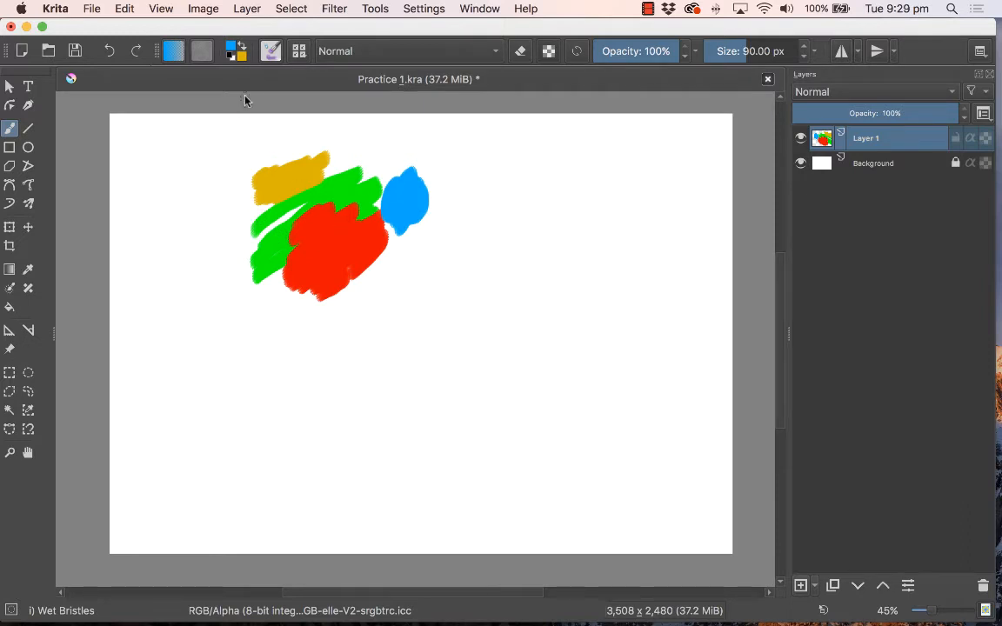
Open the color chooser for the foreground color and close it without changing the color
click(230, 48)
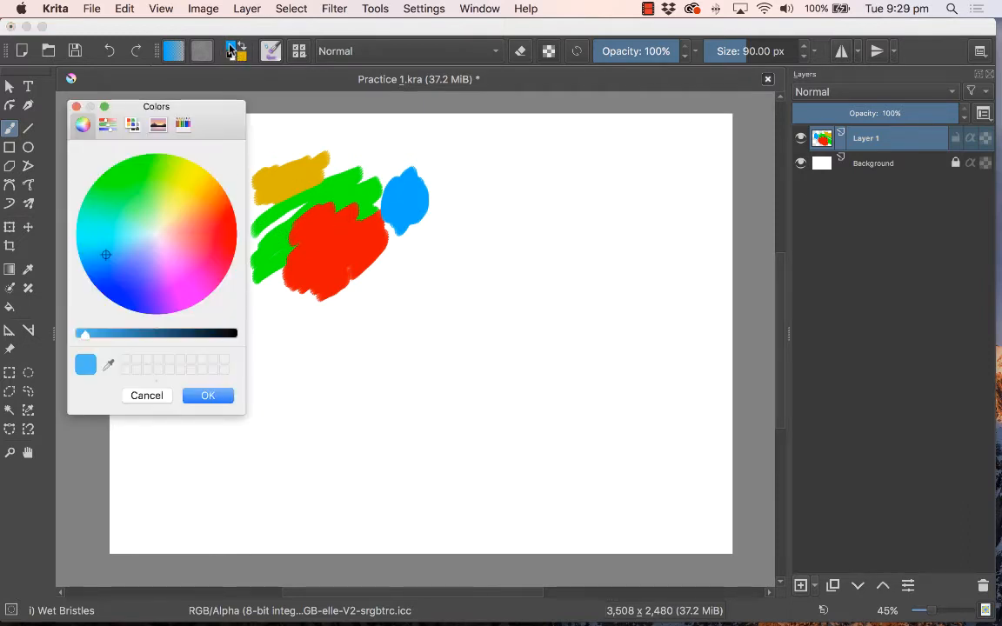
click(147, 396)
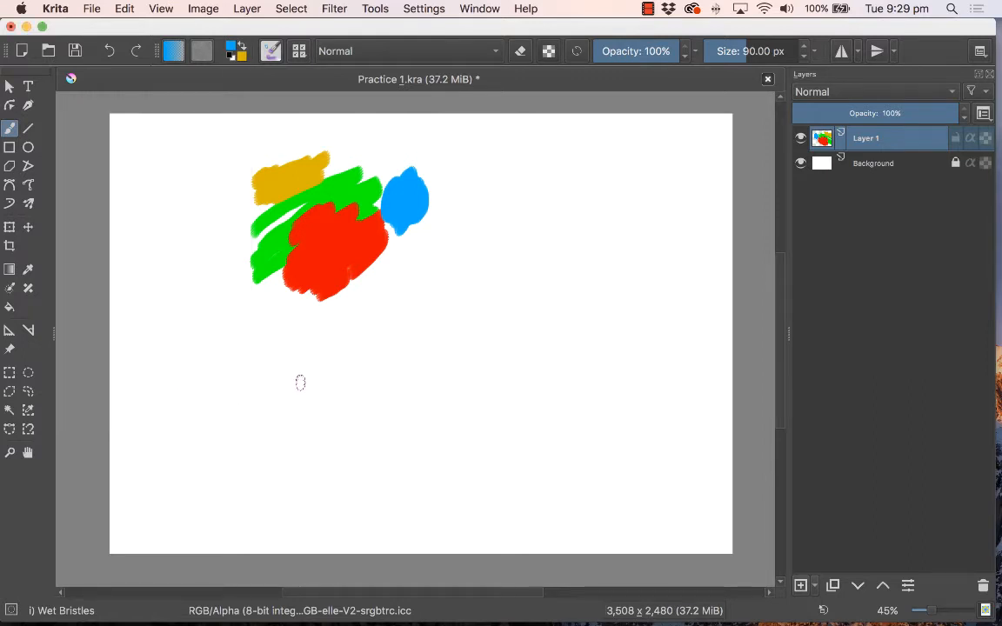
Sample golden yellow, red, blue and green from the painted patches, painting separate red, blue and green strokes to the right of the scribble
mouse_move(326, 244)
ctrl+mouse_down()
mouse_move(356, 249)
mouse_move(419, 193)
mouse_move(331, 196)
mouse_move(333, 181)
mouse_move(393, 184)
mouse_move(399, 195)
mouse_move(315, 185)
mouse_move(278, 167)
ctrl+mouse_up()
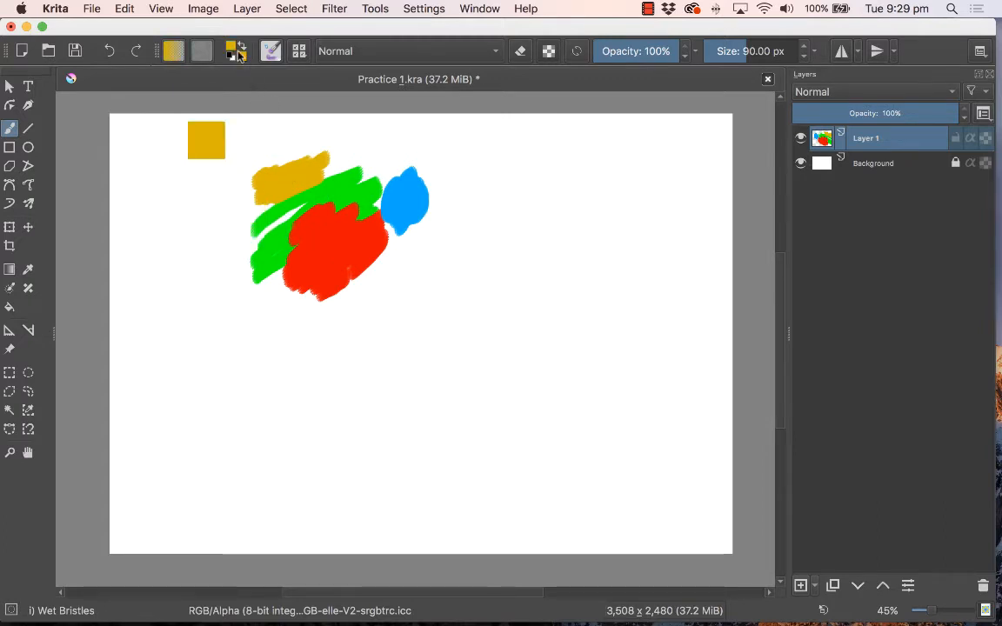
ctrl+click(343, 235)
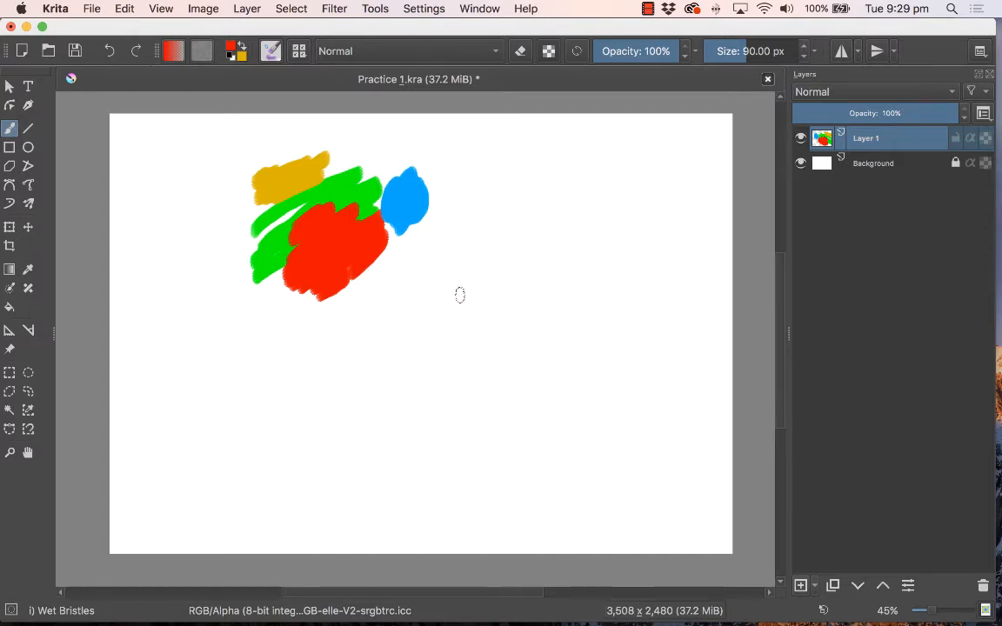
mouse_move(439, 285)
mouse_down()
mouse_move(452, 274)
mouse_move(467, 281)
mouse_up()
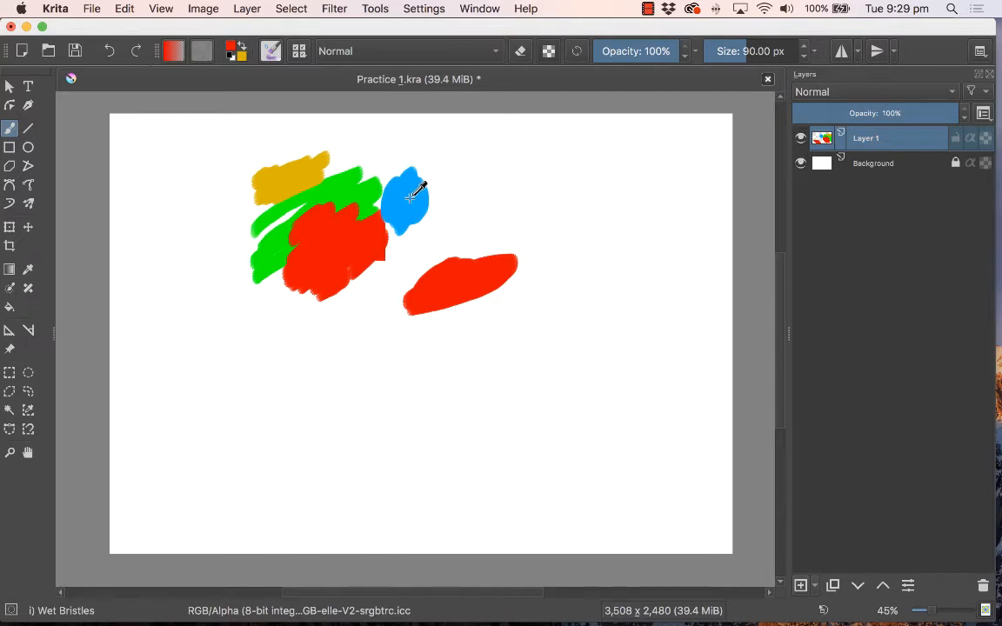
ctrl+click(411, 197)
drag(448, 258, 513, 253)
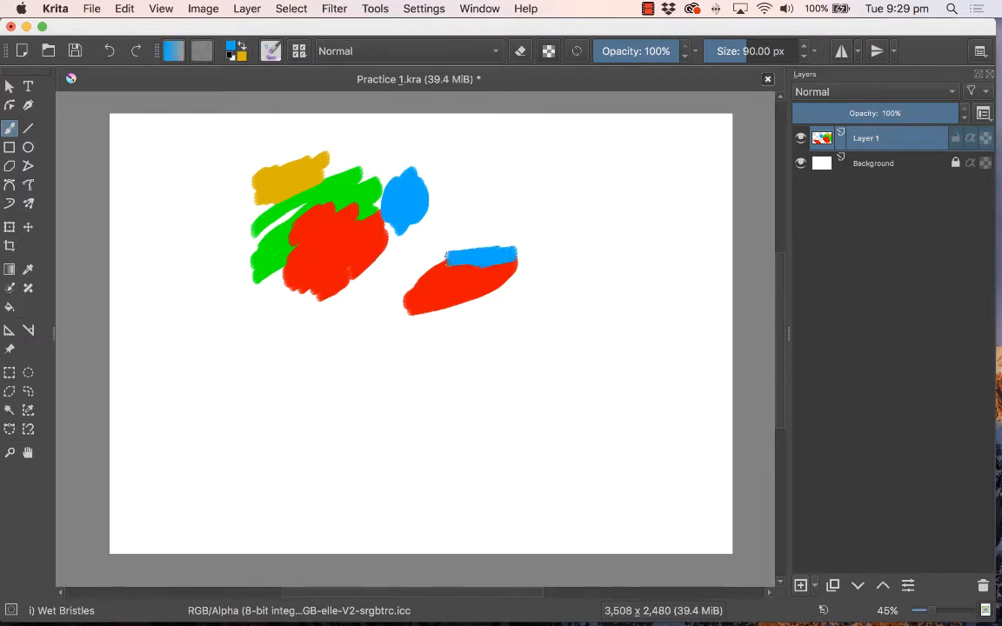
ctrl+click(261, 228)
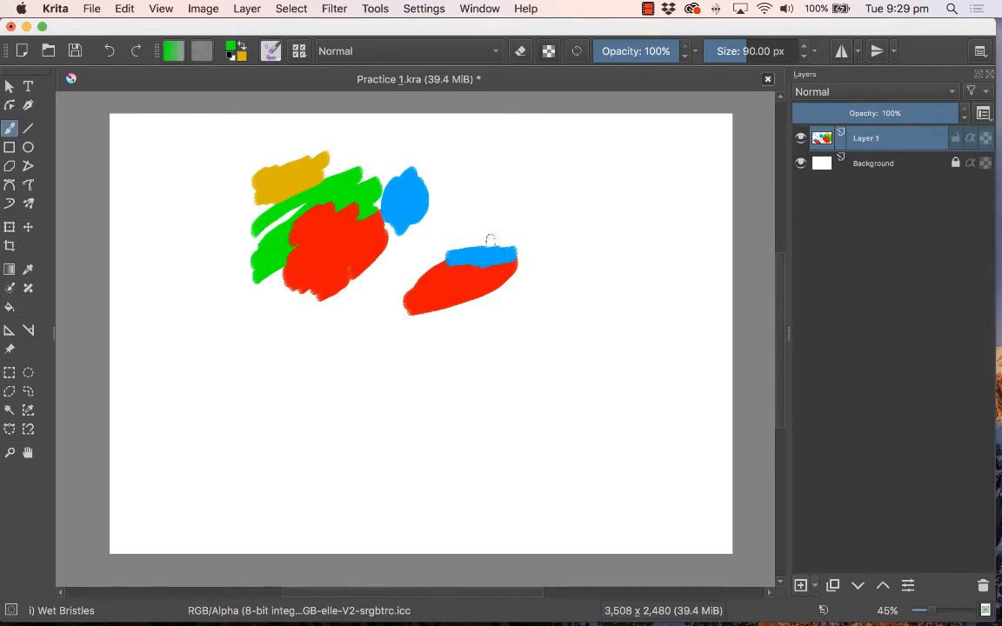
drag(481, 242, 531, 243)
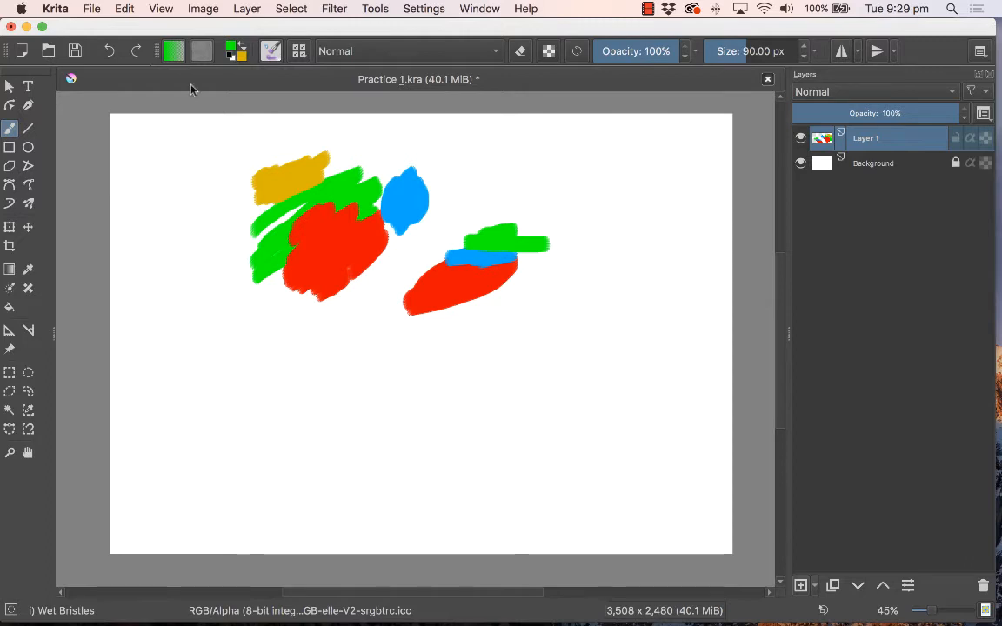
Clear all the paint from Layer 1
click(128, 8)
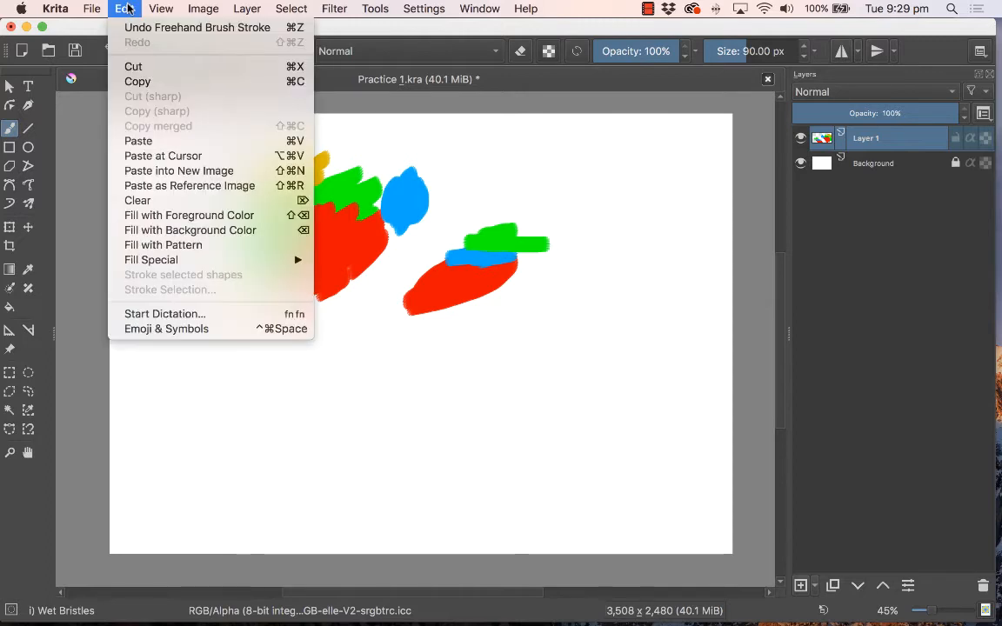
click(139, 202)
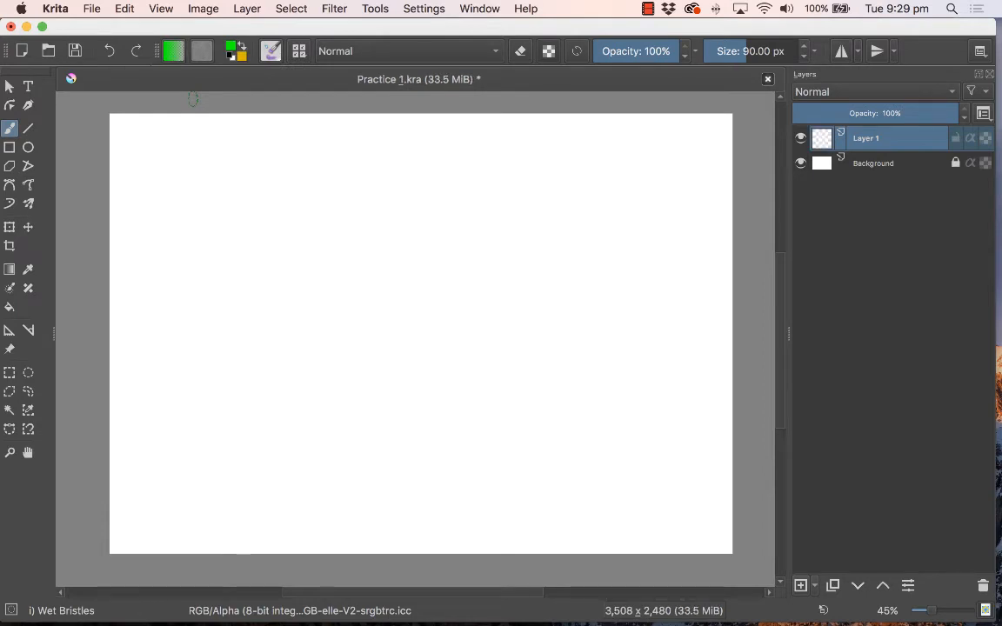
Browse the Paint brush presets, try selecting Watercolor Texture, and switch back to the Wet Bristles preset
click(299, 51)
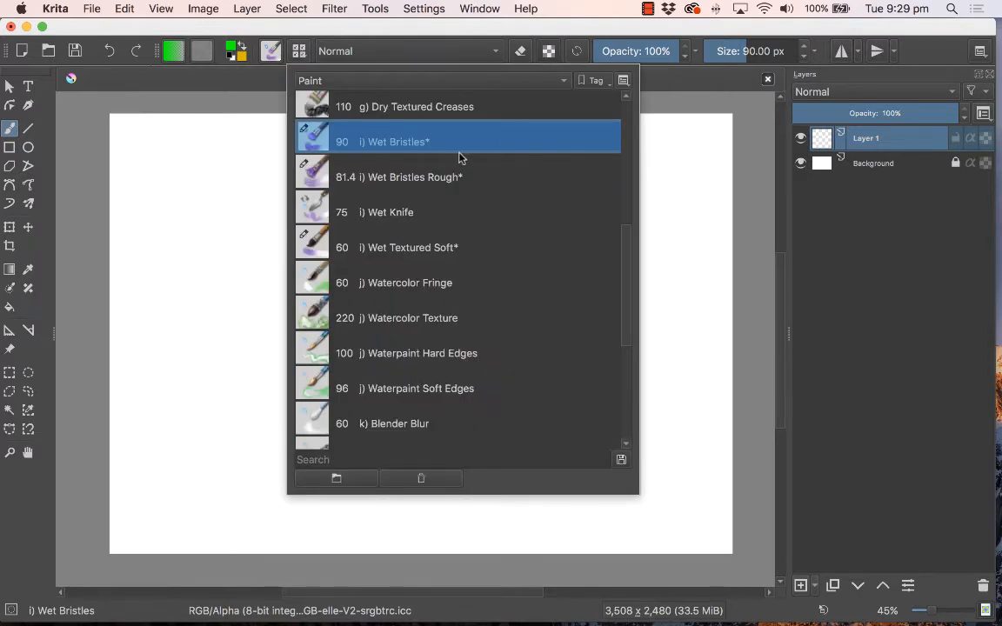
scroll(465, 291, down, 3)
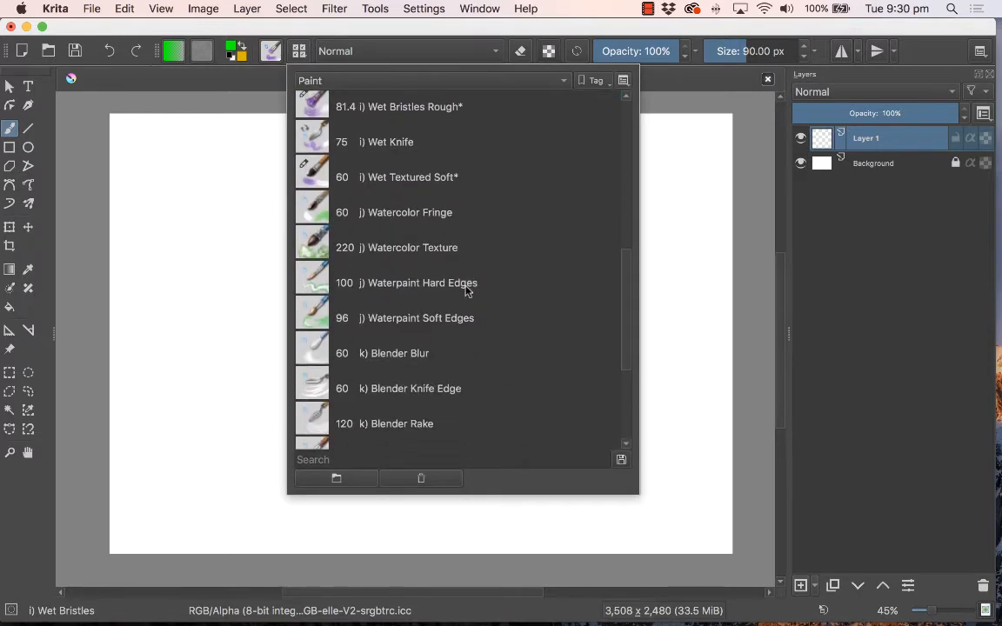
scroll(466, 291, up, 3)
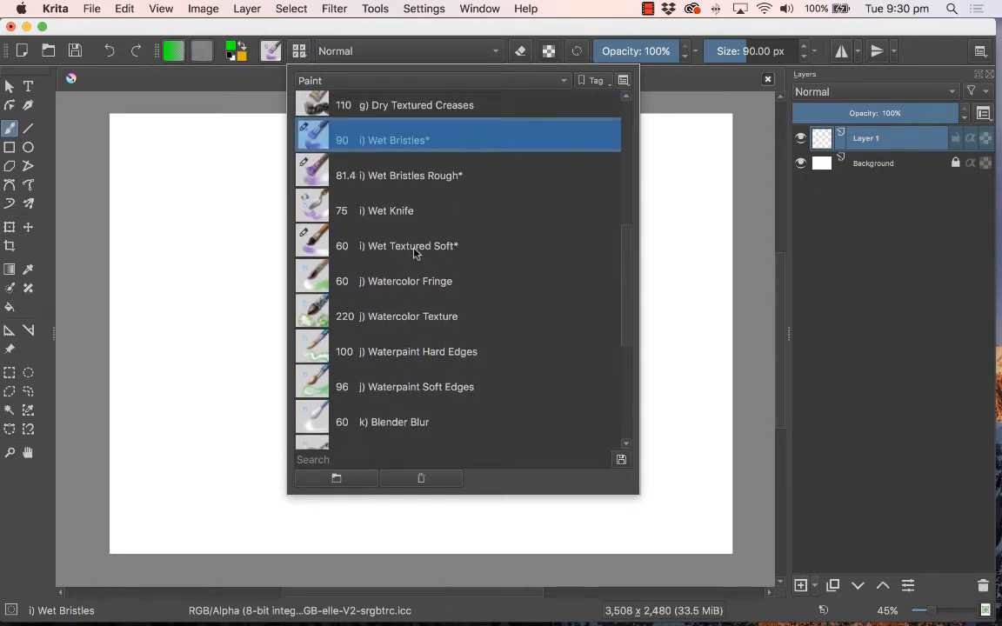
click(403, 316)
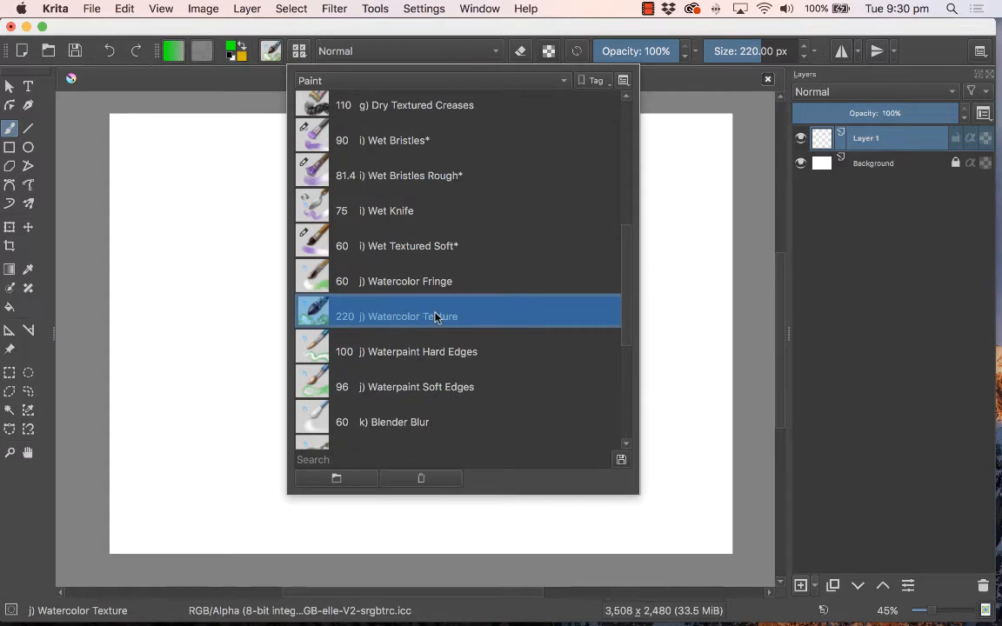
scroll(438, 318, down, 3)
scroll(437, 318, up, 10)
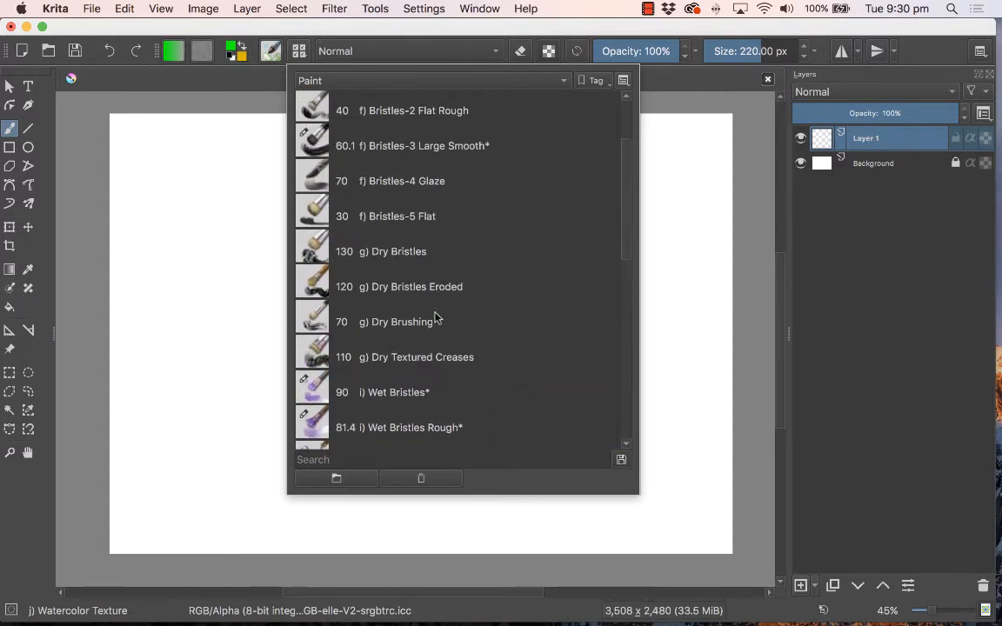
scroll(437, 318, down, 2)
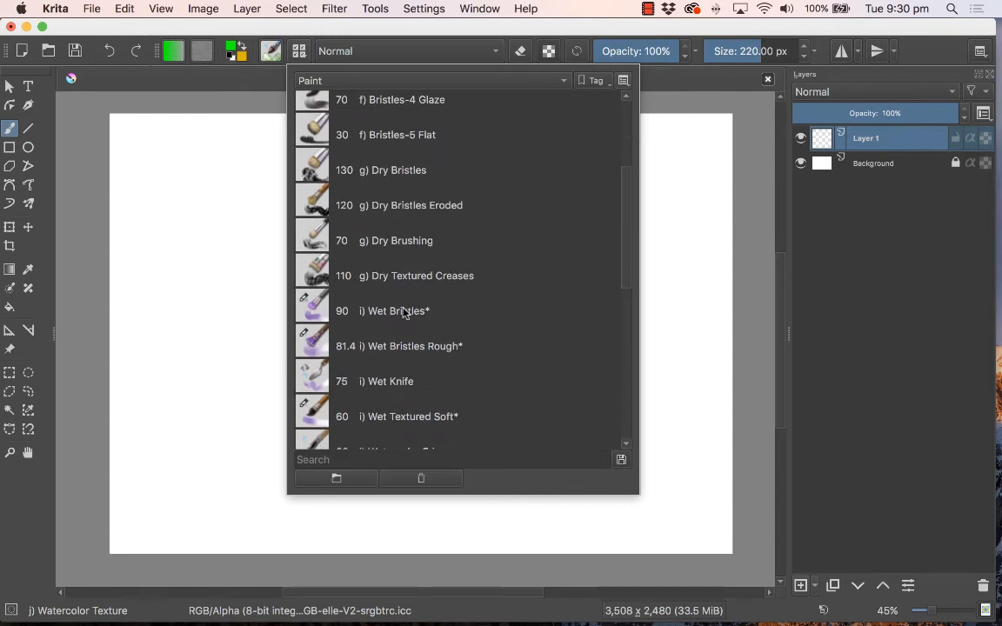
click(404, 313)
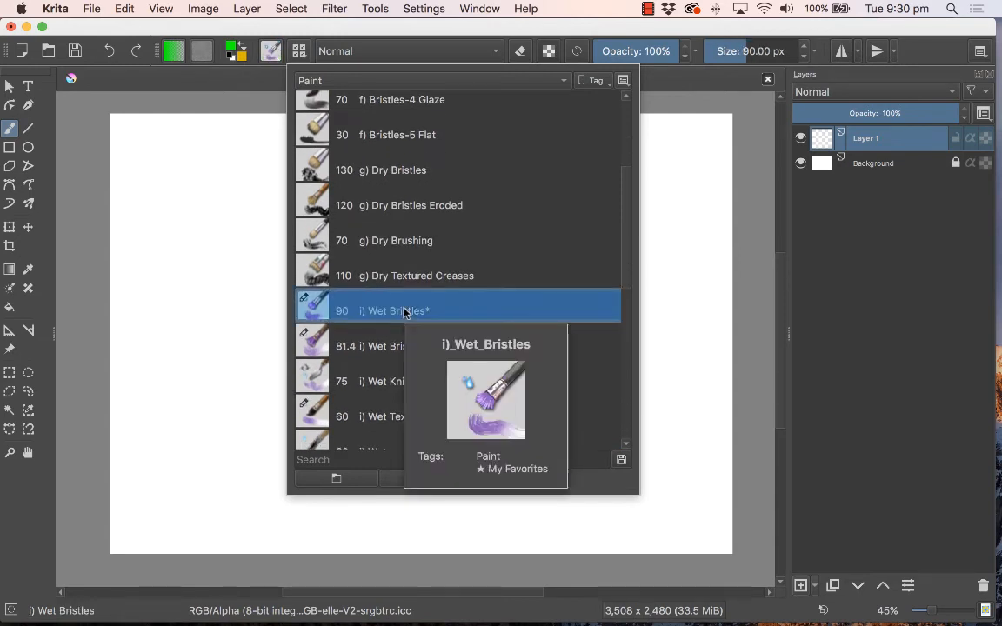
click(223, 90)
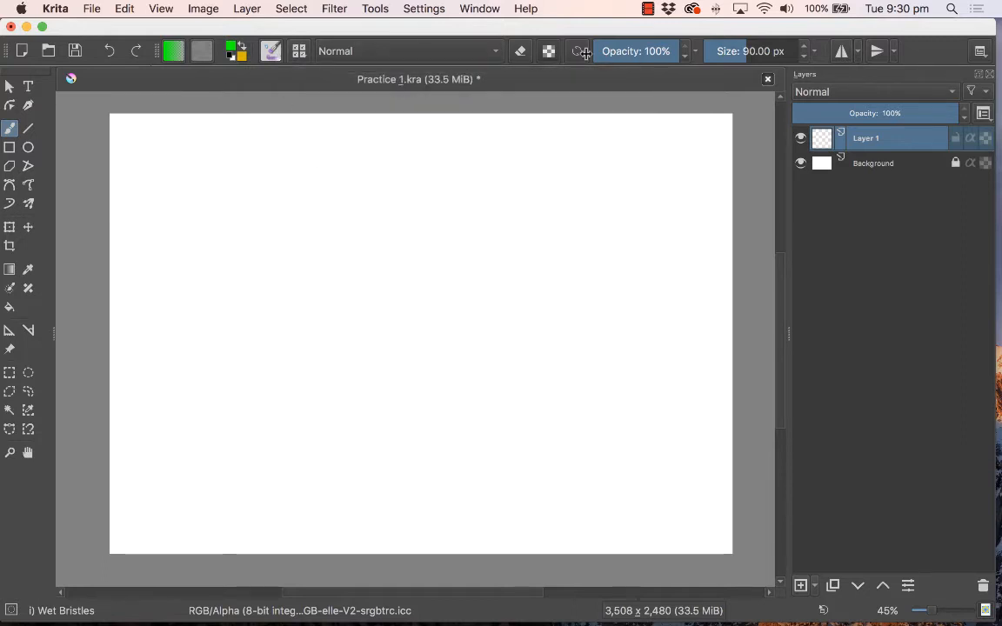
Set the brush size to 254.04 px and its opacity to 22%, and paint a faint green patch on the upper left of the canvas
drag(745, 50, 763, 50)
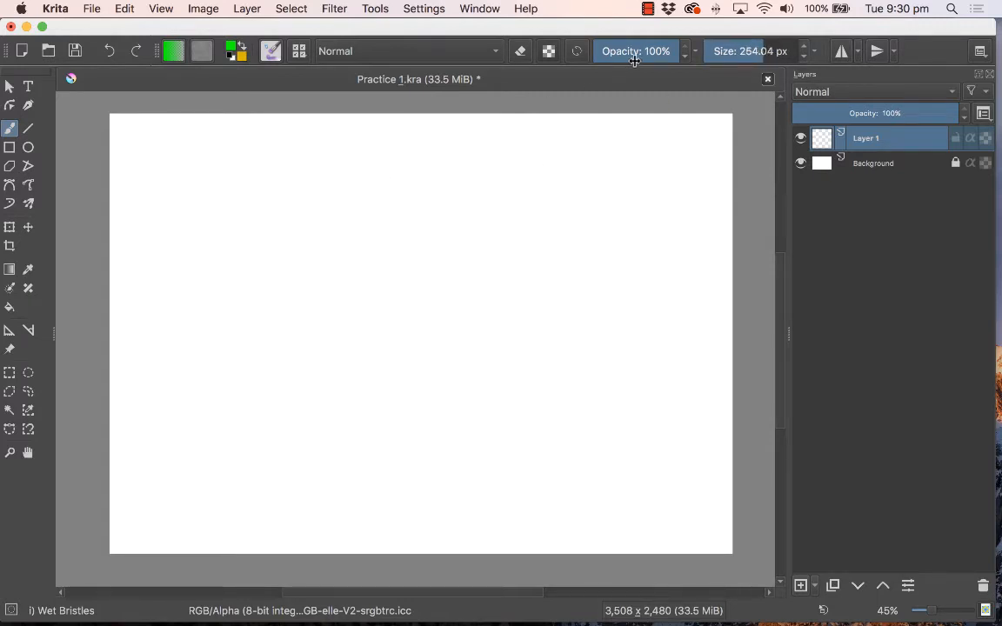
drag(676, 53, 560, 50)
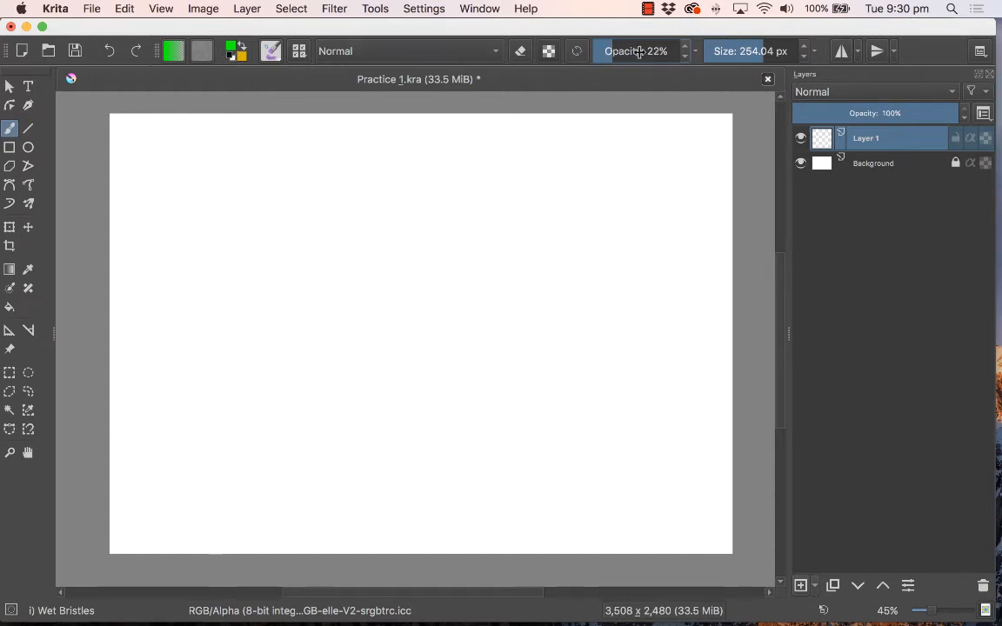
drag(640, 52, 654, 54)
mouse_move(287, 217)
mouse_down()
mouse_move(370, 205)
mouse_move(277, 229)
mouse_move(387, 210)
mouse_move(341, 244)
mouse_move(322, 243)
mouse_move(399, 219)
mouse_move(322, 260)
mouse_move(480, 206)
mouse_move(285, 252)
mouse_move(340, 213)
mouse_move(362, 232)
mouse_move(419, 210)
mouse_move(371, 247)
mouse_move(351, 233)
mouse_move(407, 204)
mouse_up()
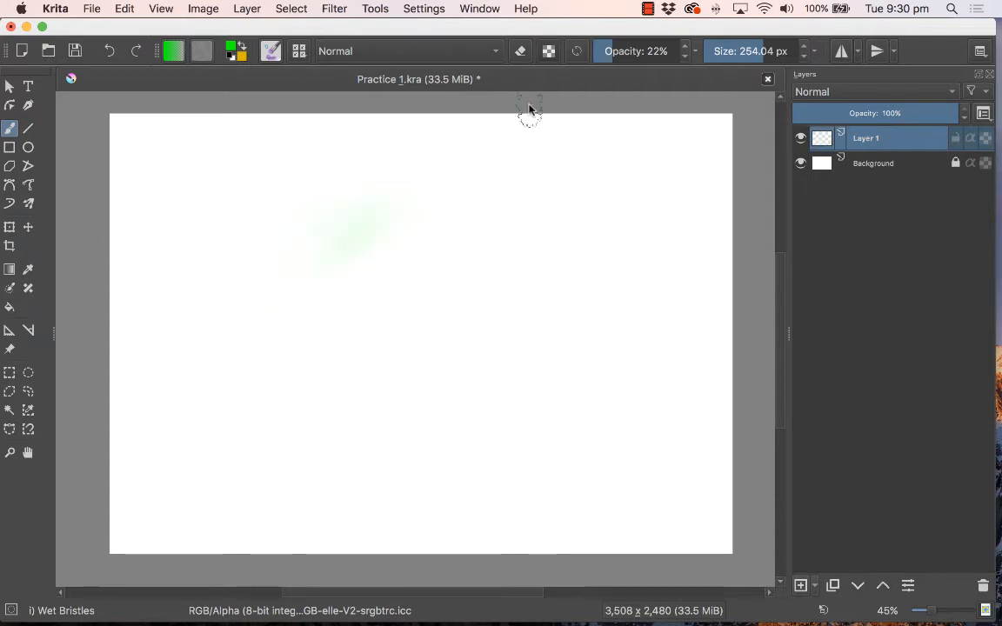
Set the brush opacity to 35% and build up a larger, stronger soft green patch over the faint one
drag(613, 56, 625, 55)
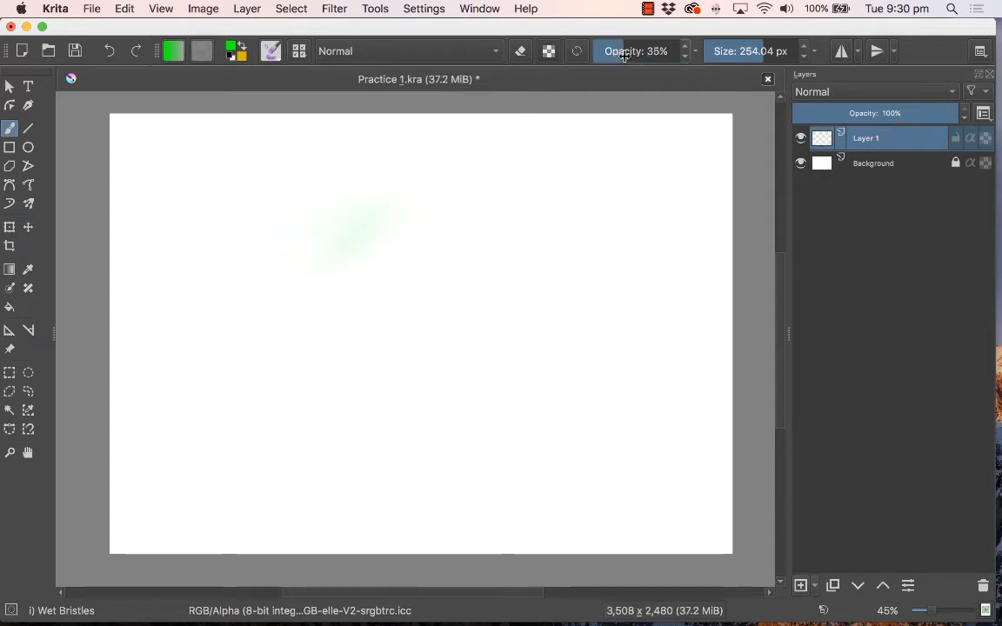
mouse_move(331, 239)
mouse_down()
mouse_move(370, 214)
mouse_move(349, 221)
mouse_move(367, 238)
mouse_move(380, 222)
mouse_move(367, 241)
mouse_move(409, 210)
mouse_move(399, 252)
mouse_move(413, 236)
mouse_move(397, 276)
mouse_move(366, 310)
mouse_move(439, 261)
mouse_move(407, 251)
mouse_move(383, 273)
mouse_up()
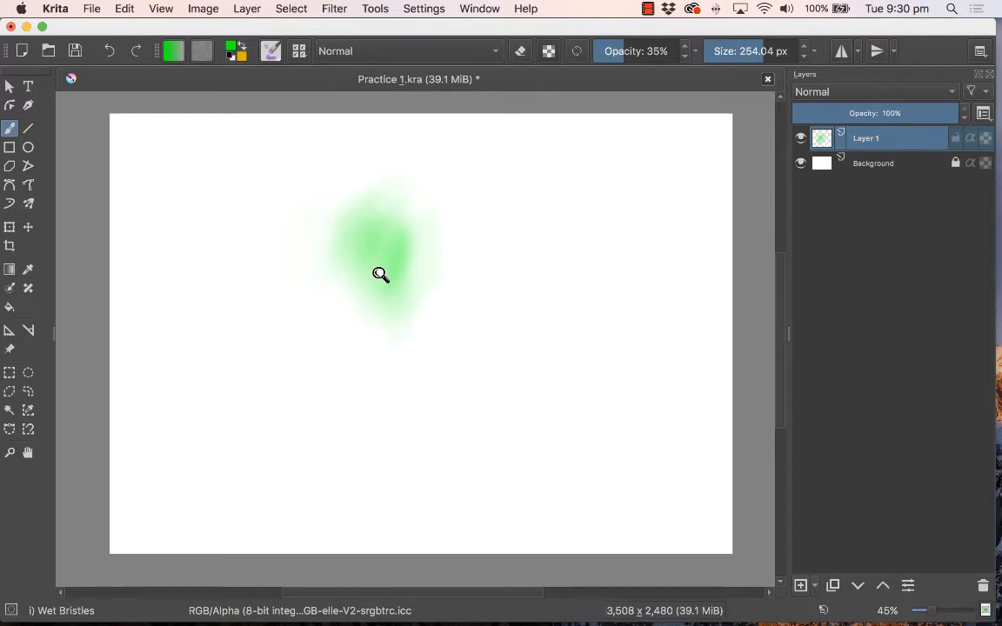
drag(380, 274, 391, 137)
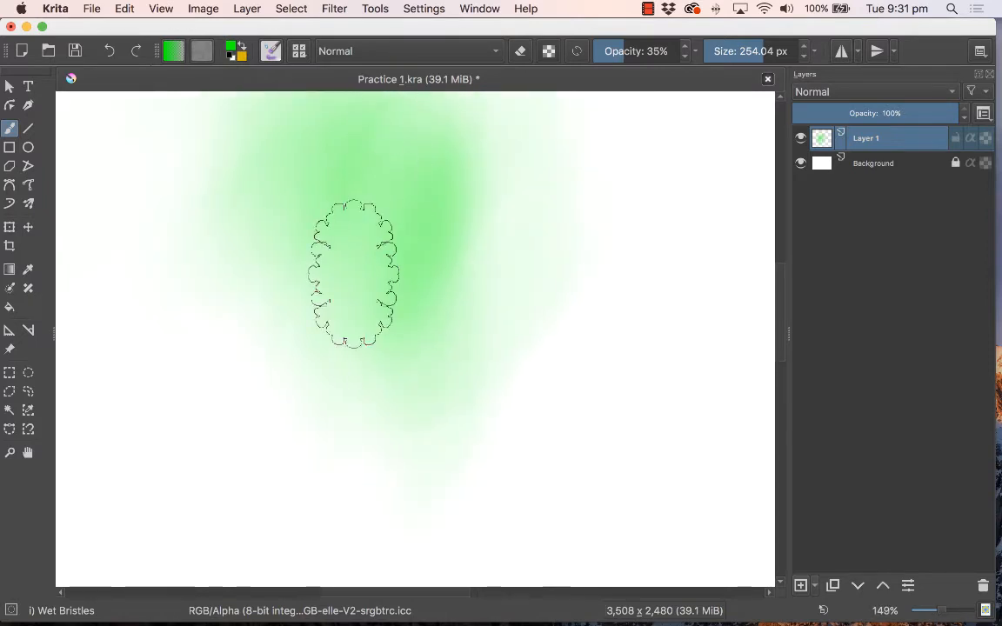
mouse_move(253, 332)
mouse_down()
mouse_move(314, 316)
mouse_move(210, 235)
mouse_move(371, 345)
mouse_move(265, 302)
mouse_move(325, 333)
mouse_move(304, 327)
mouse_move(265, 267)
mouse_move(283, 248)
mouse_move(218, 303)
mouse_move(252, 270)
mouse_move(251, 338)
mouse_move(196, 254)
mouse_move(290, 337)
mouse_move(204, 346)
mouse_move(273, 388)
mouse_move(389, 379)
mouse_move(494, 242)
mouse_move(347, 334)
mouse_move(640, 271)
mouse_move(547, 331)
mouse_move(588, 266)
mouse_move(533, 280)
mouse_move(502, 320)
mouse_move(543, 214)
mouse_move(444, 257)
mouse_up()
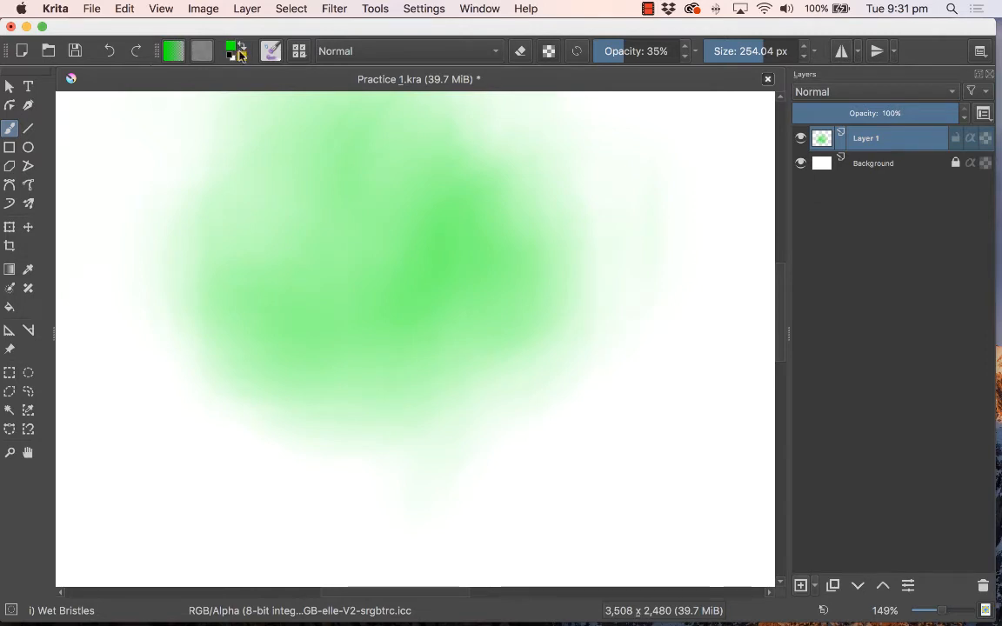
Swap the foreground and background colors and blend golden yellow over the right and lower right of the green patch
key(x)
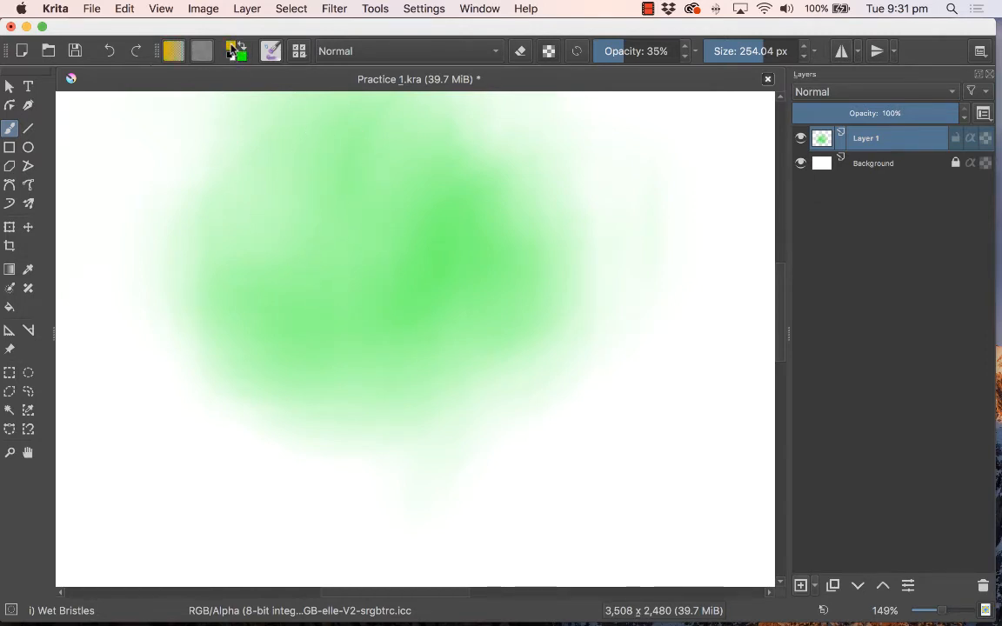
mouse_move(342, 350)
mouse_down()
mouse_move(369, 395)
mouse_move(450, 356)
mouse_move(397, 366)
mouse_move(416, 392)
mouse_move(410, 432)
mouse_move(471, 369)
mouse_move(450, 387)
mouse_move(502, 377)
mouse_move(469, 354)
mouse_move(522, 339)
mouse_move(523, 375)
mouse_move(516, 353)
mouse_move(503, 406)
mouse_move(534, 356)
mouse_move(596, 319)
mouse_move(589, 377)
mouse_move(598, 367)
mouse_move(575, 358)
mouse_move(496, 399)
mouse_move(471, 440)
mouse_move(481, 454)
mouse_move(542, 445)
mouse_move(575, 404)
mouse_move(604, 245)
mouse_move(516, 256)
mouse_move(538, 234)
mouse_move(597, 238)
mouse_move(654, 222)
mouse_move(640, 193)
mouse_move(572, 203)
mouse_move(501, 181)
mouse_move(493, 209)
mouse_move(529, 216)
mouse_move(553, 203)
mouse_move(474, 200)
mouse_move(448, 228)
mouse_move(619, 258)
mouse_move(662, 276)
mouse_move(636, 213)
mouse_move(596, 222)
mouse_move(611, 345)
mouse_move(624, 296)
mouse_move(656, 285)
mouse_move(598, 292)
mouse_move(590, 282)
mouse_move(591, 355)
mouse_move(493, 235)
mouse_move(448, 227)
mouse_move(498, 237)
mouse_move(564, 327)
mouse_move(511, 415)
mouse_move(567, 379)
mouse_move(592, 378)
mouse_move(561, 399)
mouse_move(586, 391)
mouse_move(611, 366)
mouse_move(525, 388)
mouse_move(594, 285)
mouse_move(469, 217)
mouse_move(358, 190)
mouse_move(414, 187)
mouse_move(549, 345)
mouse_move(485, 379)
mouse_move(455, 374)
mouse_move(306, 246)
mouse_up()
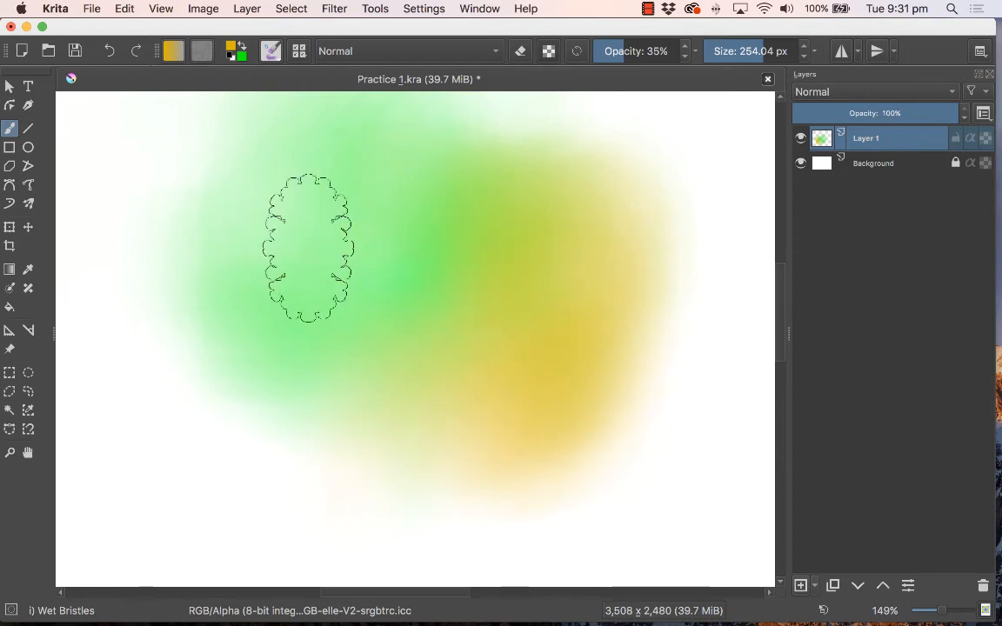
Set the foreground color to orange-red and the background color to magenta
click(231, 47)
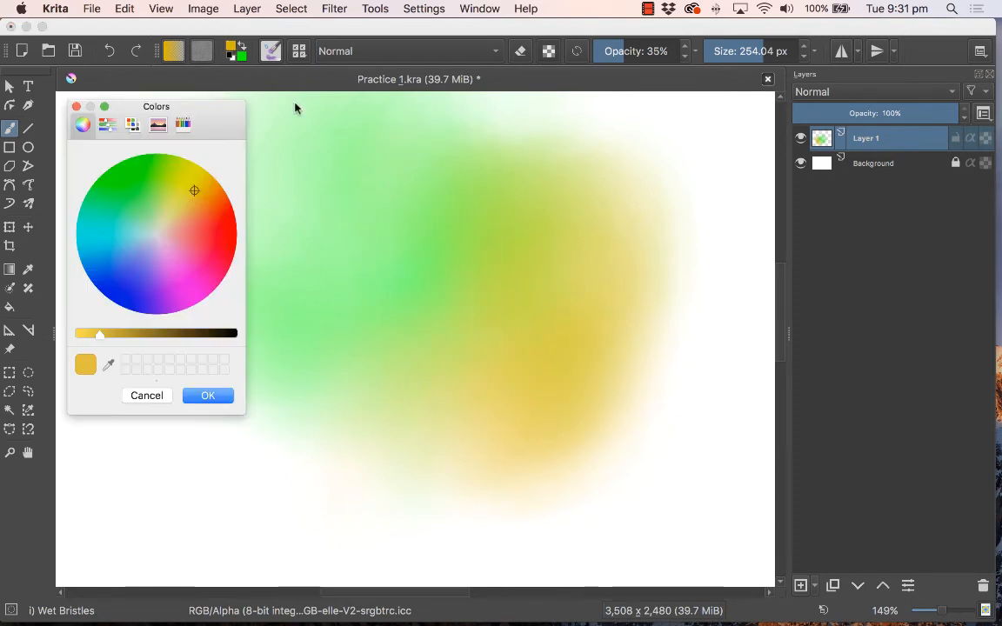
click(225, 215)
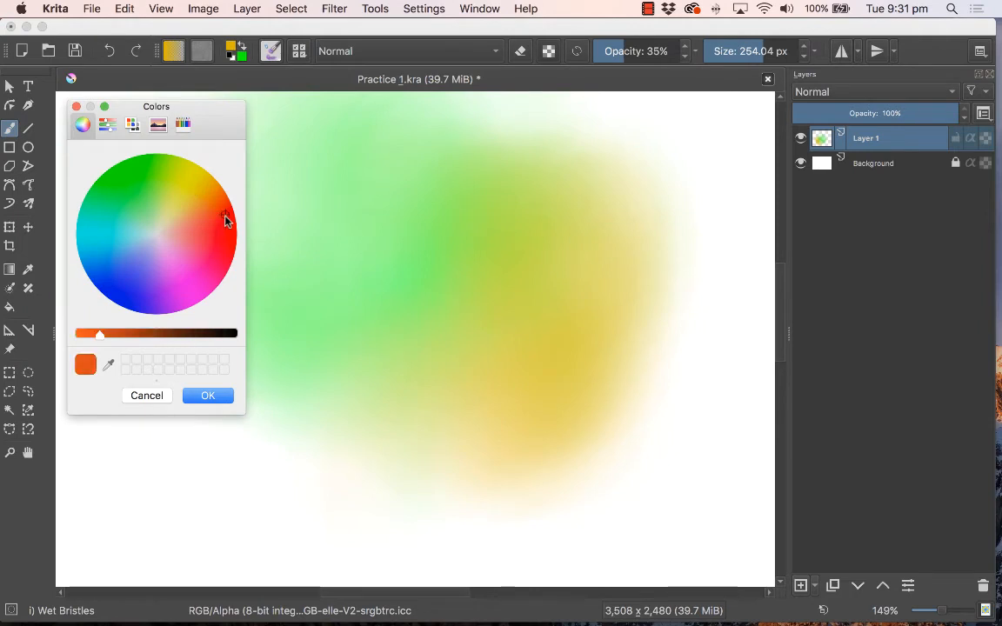
click(210, 396)
click(241, 57)
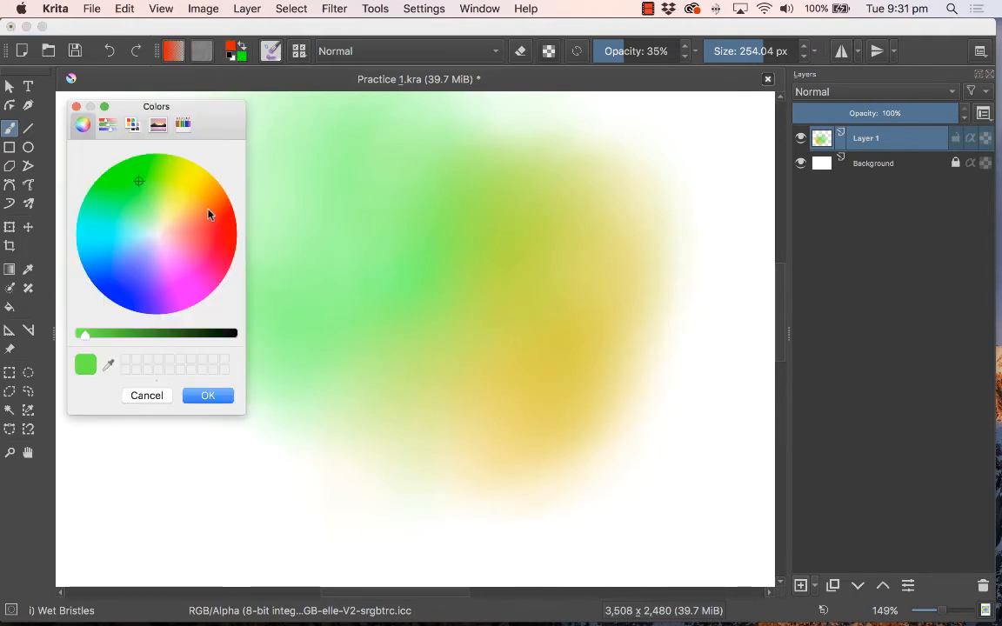
click(172, 292)
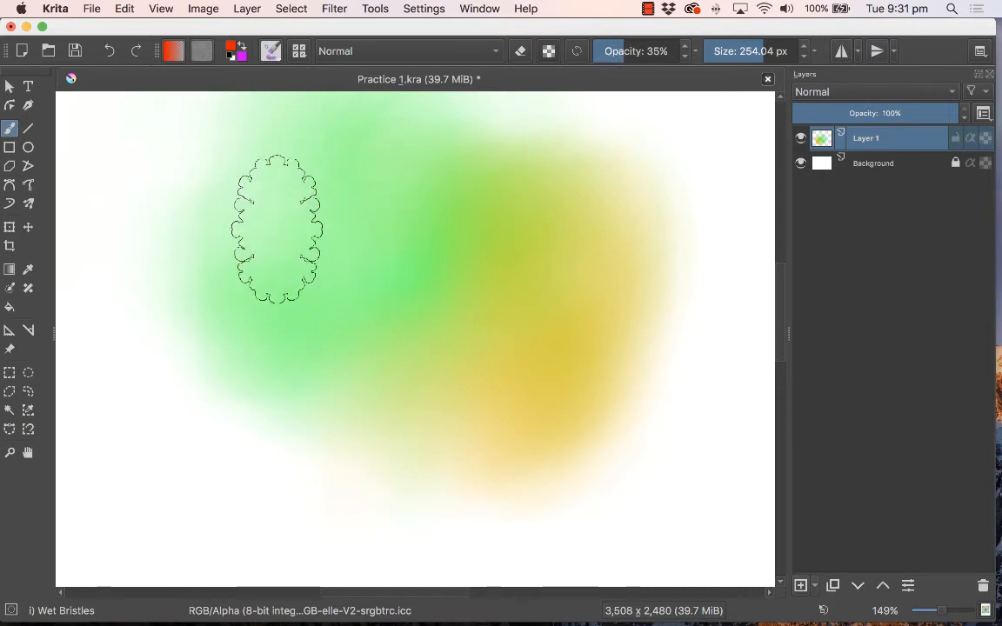
Blend orange-red along the left and bottom of the painted area and, after swapping colors, magenta into its center
mouse_move(275, 228)
mouse_down()
mouse_move(298, 436)
mouse_move(238, 278)
mouse_move(286, 384)
mouse_move(214, 276)
mouse_move(327, 354)
mouse_move(184, 311)
mouse_move(265, 357)
mouse_move(213, 298)
mouse_move(202, 335)
mouse_move(289, 388)
mouse_move(248, 333)
mouse_move(334, 459)
mouse_move(439, 484)
mouse_move(251, 337)
mouse_move(219, 281)
mouse_move(276, 389)
mouse_move(239, 326)
mouse_move(139, 266)
mouse_move(310, 396)
mouse_move(188, 286)
mouse_move(432, 465)
mouse_move(236, 305)
mouse_move(408, 457)
mouse_move(598, 470)
mouse_move(386, 383)
mouse_move(198, 348)
mouse_move(376, 421)
mouse_move(445, 397)
mouse_move(408, 424)
mouse_move(645, 420)
mouse_move(474, 405)
mouse_move(316, 361)
mouse_move(268, 412)
mouse_move(285, 367)
mouse_move(319, 352)
mouse_move(305, 358)
mouse_move(331, 302)
mouse_move(257, 348)
mouse_move(320, 289)
mouse_move(222, 376)
mouse_move(280, 436)
mouse_move(294, 373)
mouse_move(187, 415)
mouse_move(183, 273)
mouse_move(325, 222)
mouse_move(252, 273)
mouse_move(294, 355)
mouse_move(278, 500)
mouse_move(385, 500)
mouse_move(409, 464)
mouse_move(531, 402)
mouse_move(506, 437)
mouse_move(451, 481)
mouse_move(612, 433)
mouse_move(575, 507)
mouse_move(646, 430)
mouse_move(622, 480)
mouse_move(555, 506)
mouse_move(495, 491)
mouse_move(489, 514)
mouse_move(519, 433)
mouse_move(442, 449)
mouse_move(402, 507)
mouse_move(425, 453)
mouse_up()
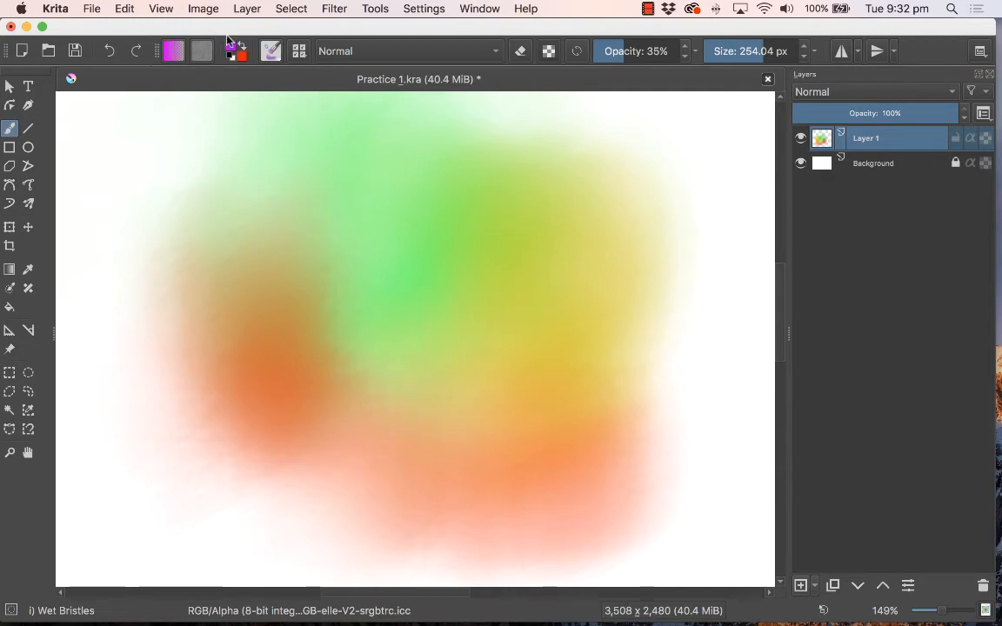
mouse_move(344, 341)
mouse_down()
mouse_move(354, 393)
mouse_move(376, 398)
mouse_move(399, 351)
mouse_move(378, 368)
mouse_move(447, 366)
mouse_move(455, 382)
mouse_move(439, 391)
mouse_move(448, 397)
mouse_move(469, 329)
mouse_move(378, 304)
mouse_move(408, 251)
mouse_move(382, 292)
mouse_move(410, 287)
mouse_move(324, 320)
mouse_move(287, 318)
mouse_move(288, 287)
mouse_move(382, 334)
mouse_move(280, 325)
mouse_move(309, 321)
mouse_move(498, 364)
mouse_move(409, 342)
mouse_move(409, 360)
mouse_move(441, 381)
mouse_up()
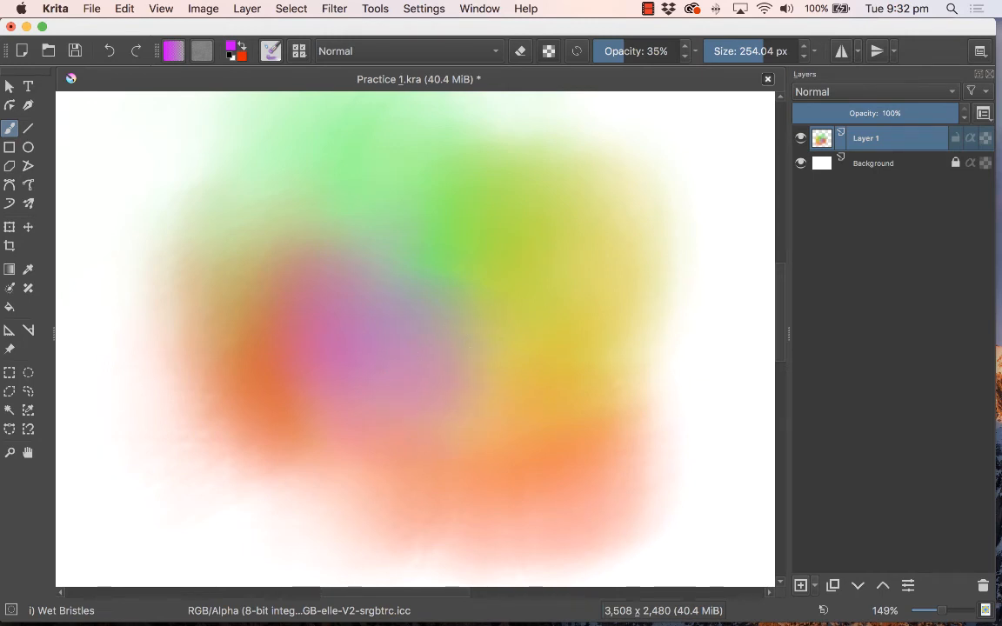
Sample the blended light green between the green and yellow areas as the foreground color
key(ctrl)
key(ctrl)
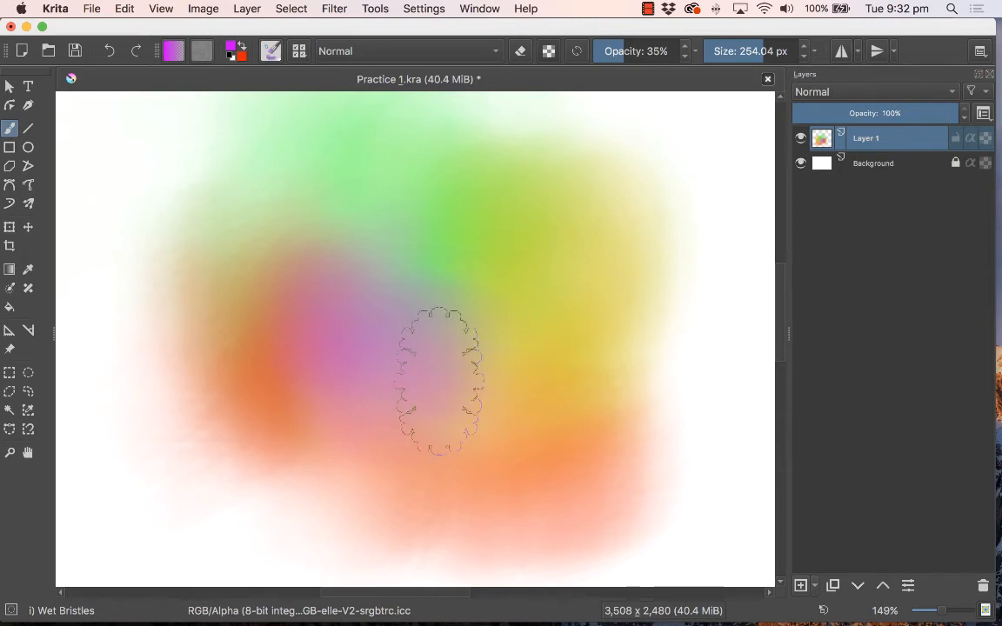
key(ctrl)
key(ctrl)
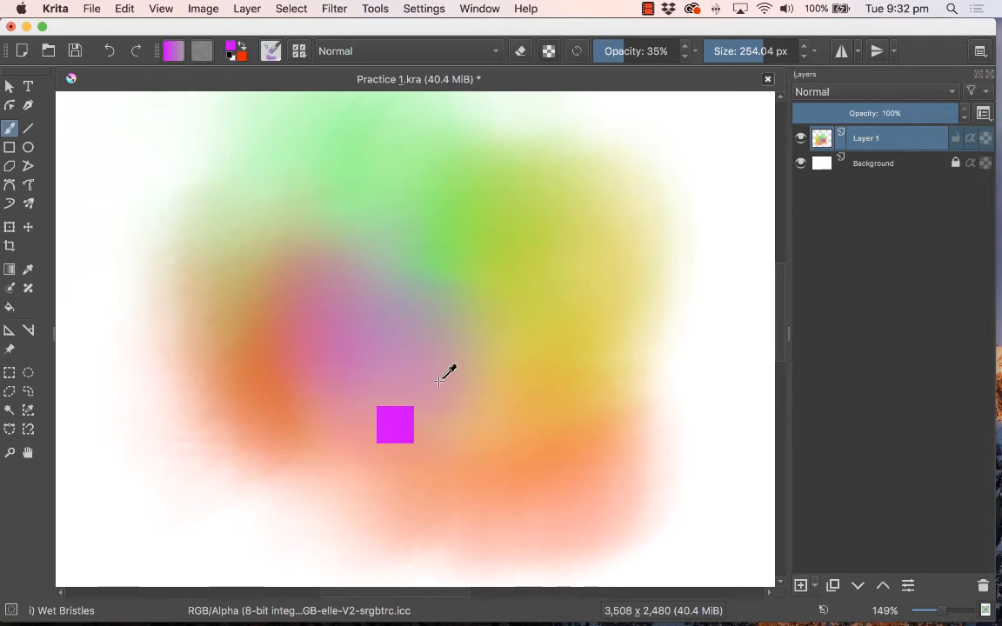
key(ctrl)
key(ctrl)
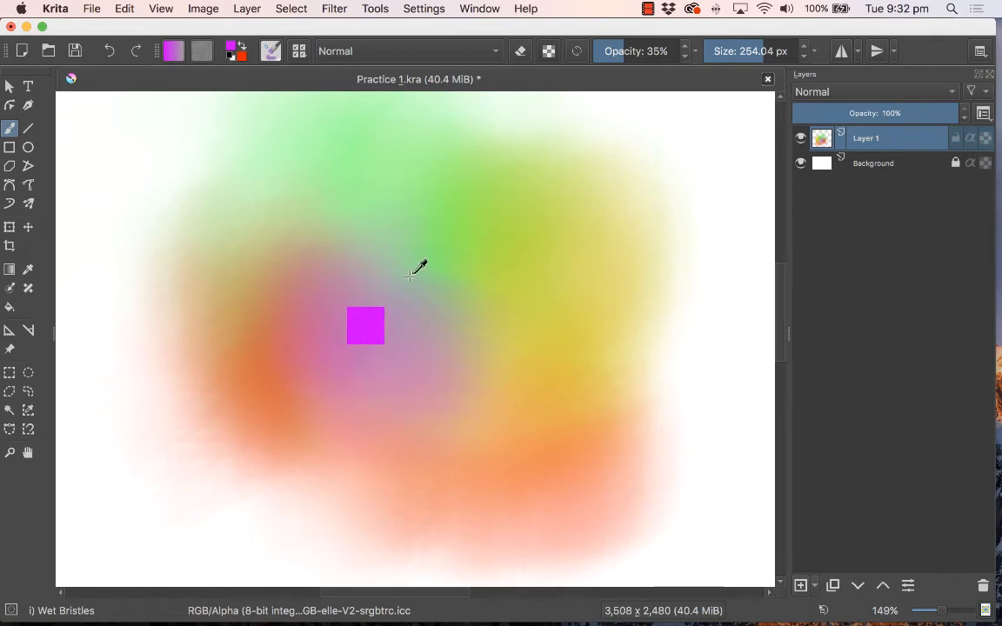
ctrl+click(450, 238)
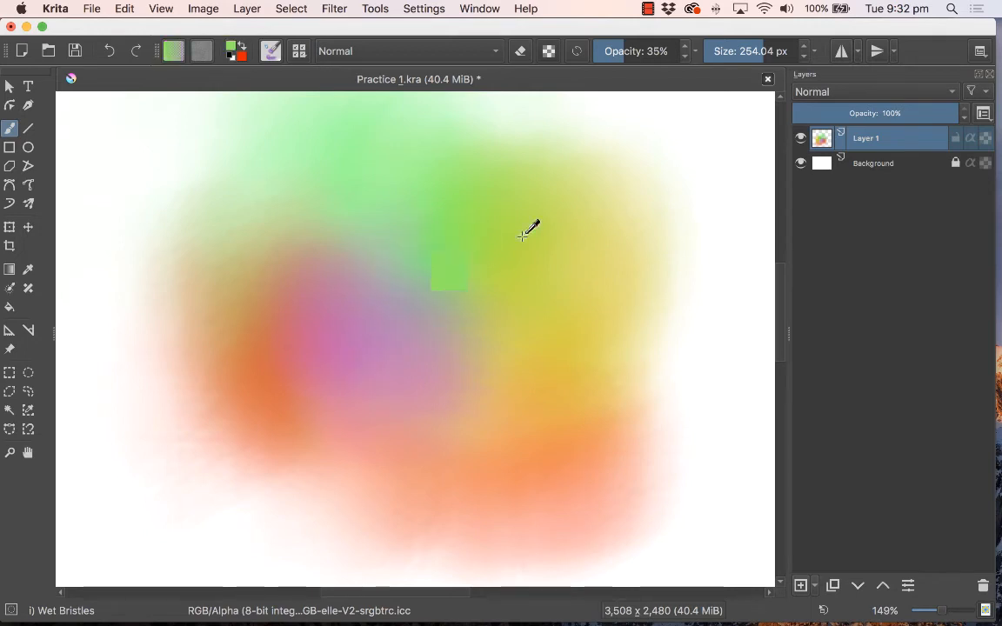
Sample several blended colors across the painting and blend the sampled colors over the boundary between the magenta, green and yellow areas
ctrl+click(574, 263)
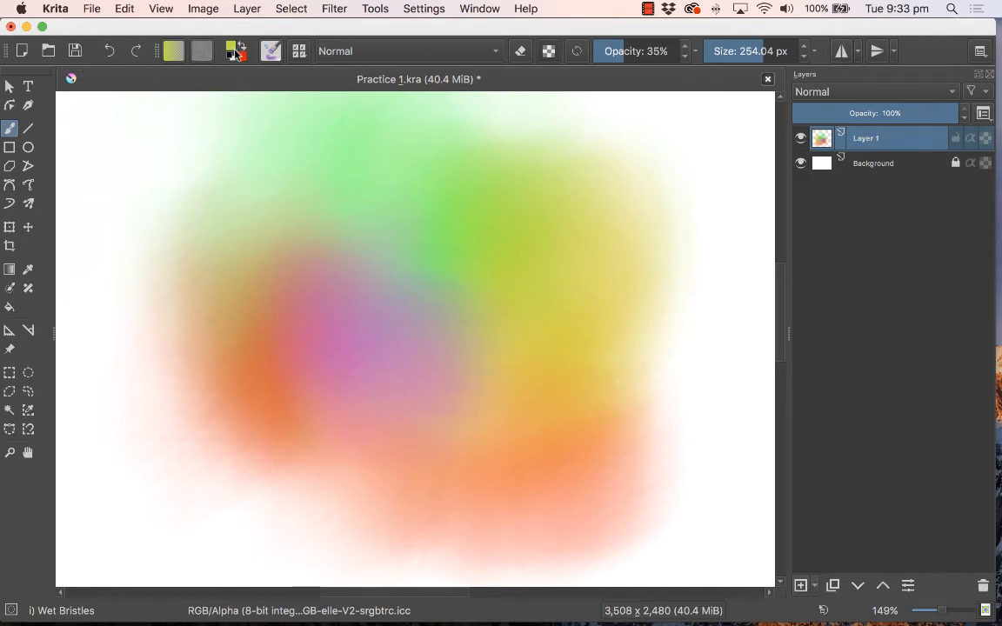
ctrl+click(337, 348)
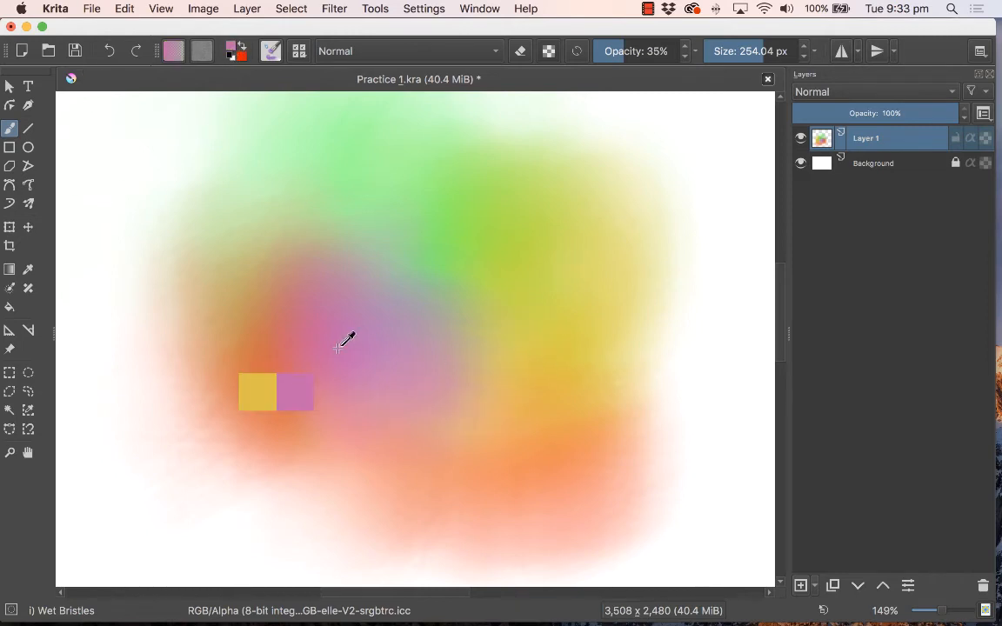
ctrl+click(342, 192)
ctrl+click(508, 376)
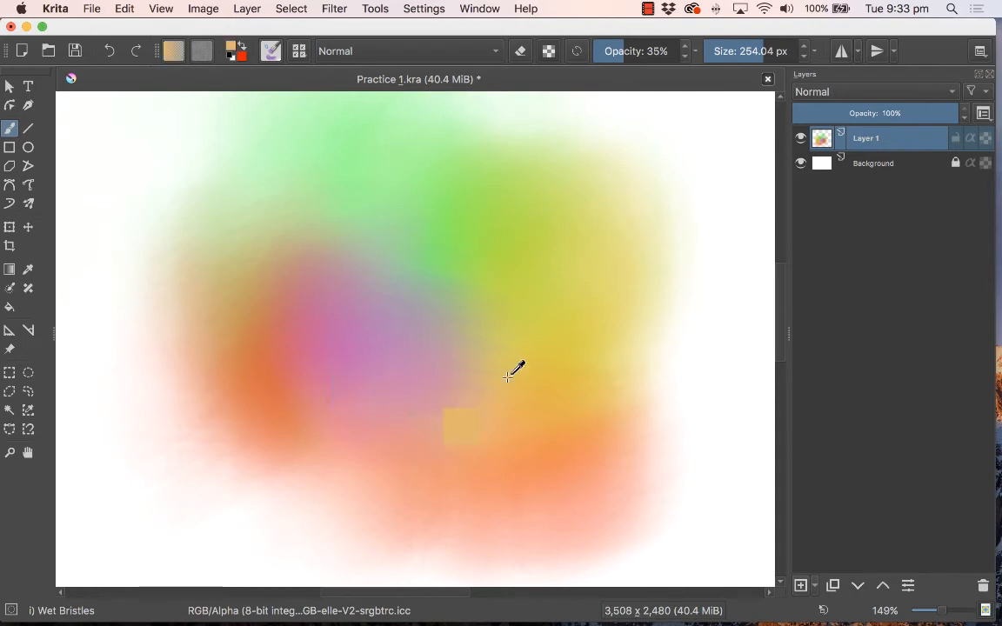
ctrl+click(500, 242)
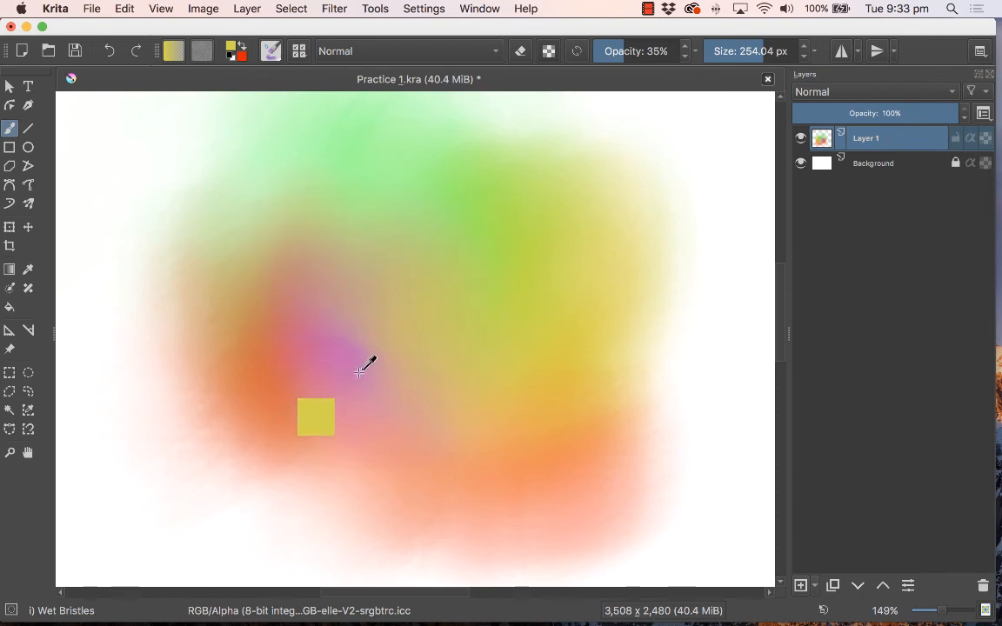
Sample the magenta in the center of the painting and blend it outward toward the yellow-green area
ctrl+click(349, 356)
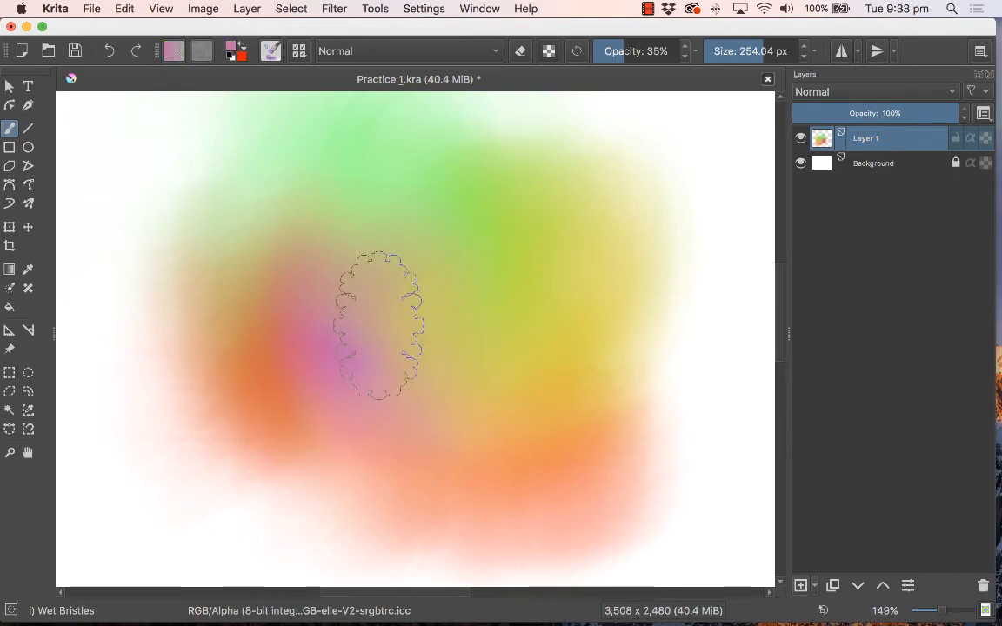
mouse_move(393, 333)
mouse_down()
mouse_move(426, 340)
mouse_move(416, 357)
mouse_move(387, 360)
mouse_move(431, 346)
mouse_move(354, 354)
mouse_move(418, 335)
mouse_move(361, 360)
mouse_move(403, 320)
mouse_move(459, 315)
mouse_move(416, 319)
mouse_move(475, 326)
mouse_move(450, 308)
mouse_move(527, 352)
mouse_up()
key(ctrl)
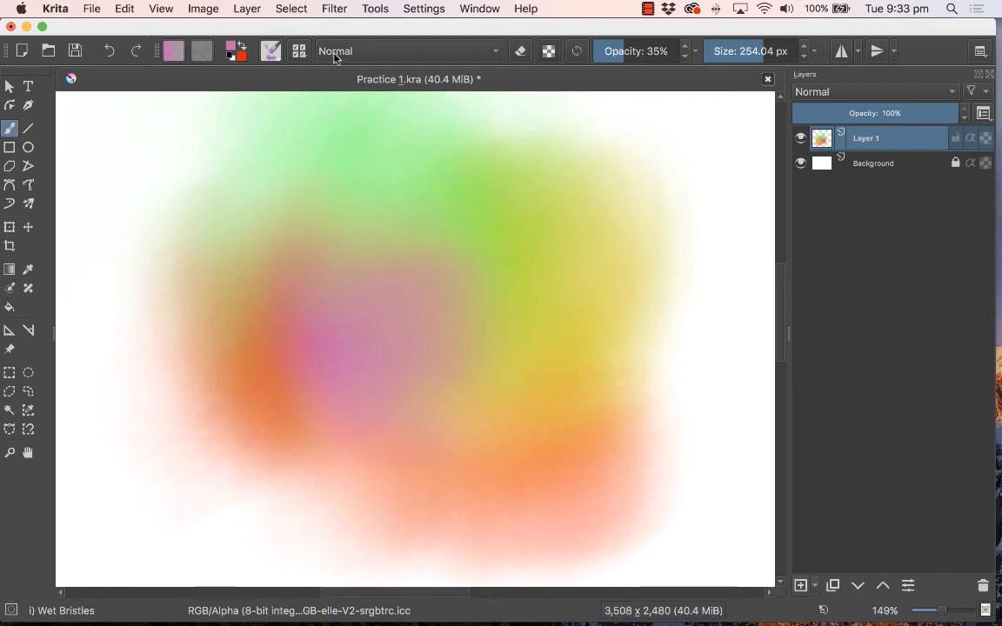
Keep the Wet Bristles brush, lower its opacity to 26% and soften the edge between the magenta and yellow-green areas
click(299, 51)
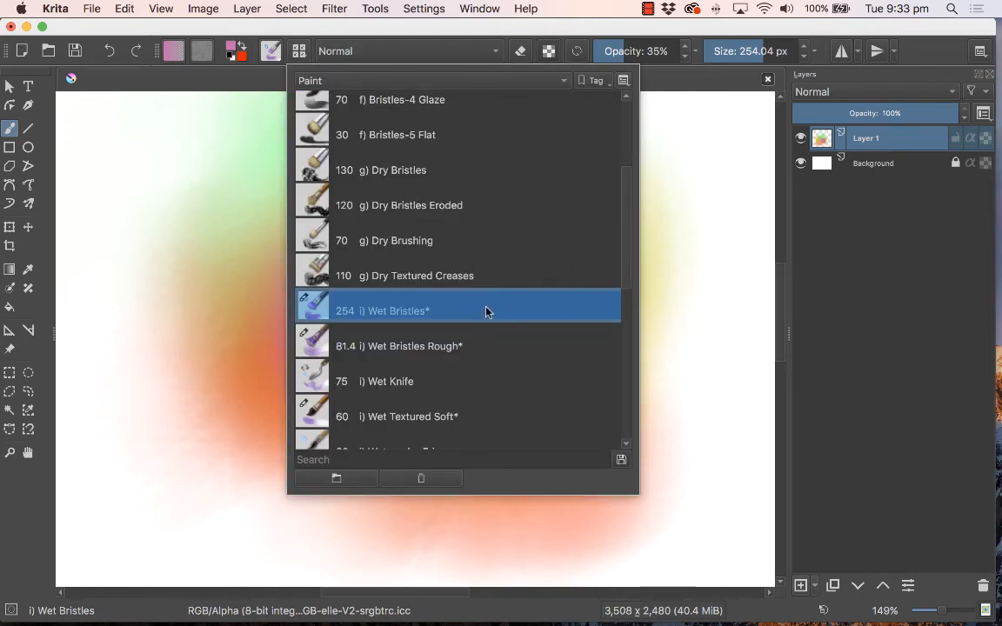
click(270, 82)
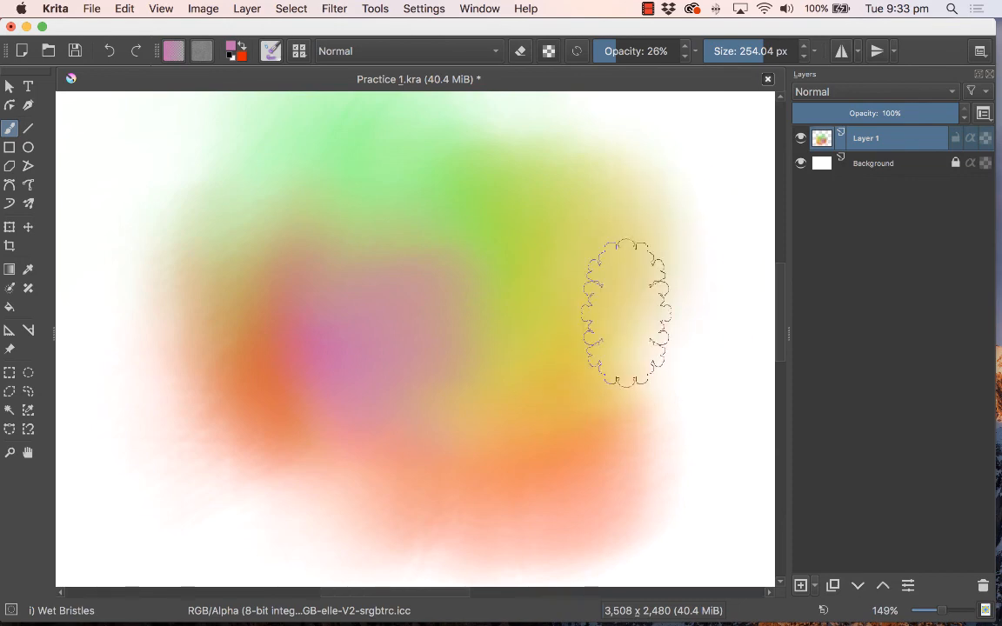
mouse_move(480, 313)
mouse_down()
mouse_move(425, 270)
mouse_move(494, 289)
mouse_move(532, 288)
mouse_move(471, 278)
mouse_move(530, 274)
mouse_move(417, 271)
mouse_move(479, 361)
mouse_up()
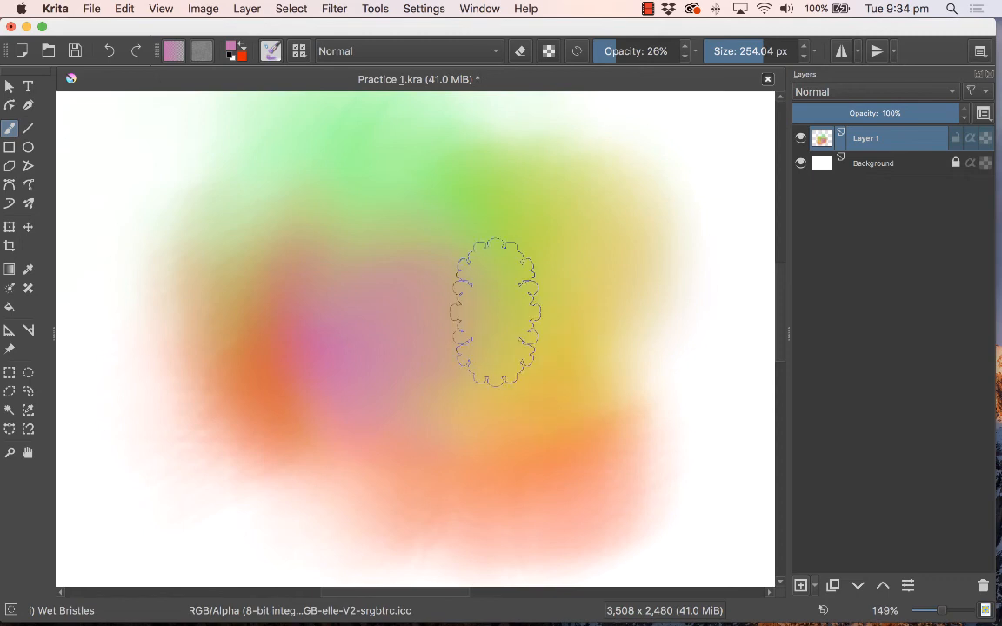
Switch to the k) Blender Rake brush preset and smear swirling strokes through the green, magenta and orange areas
click(299, 51)
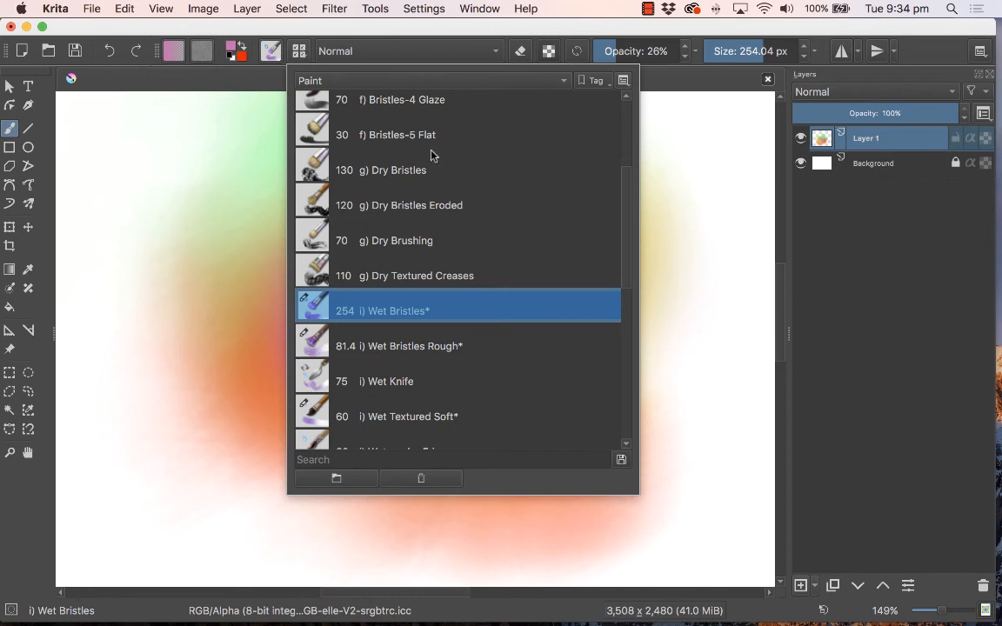
scroll(461, 199, up, 5)
click(458, 199)
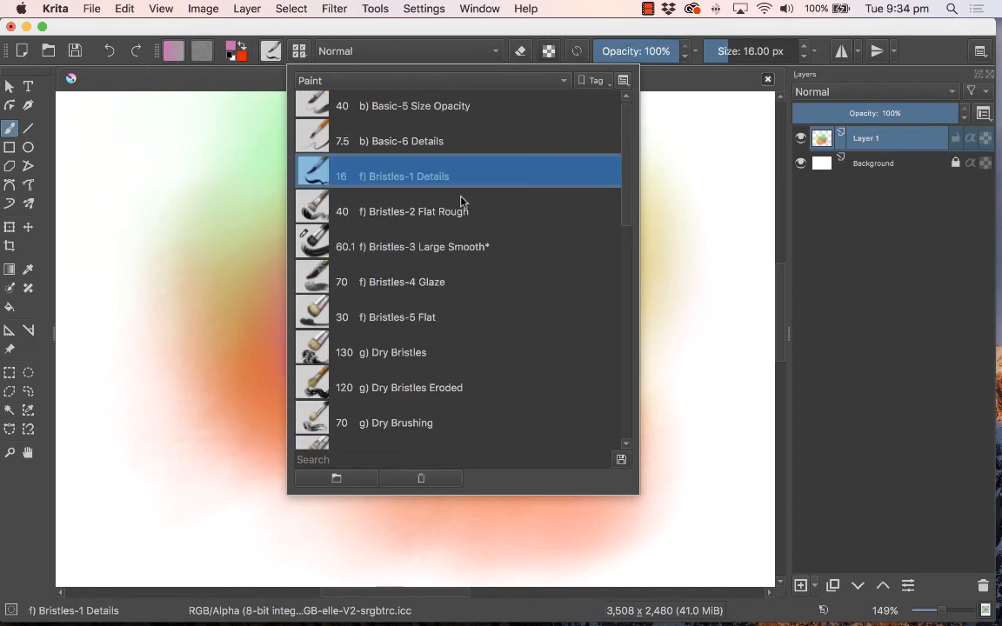
scroll(499, 295, down, 10)
click(467, 338)
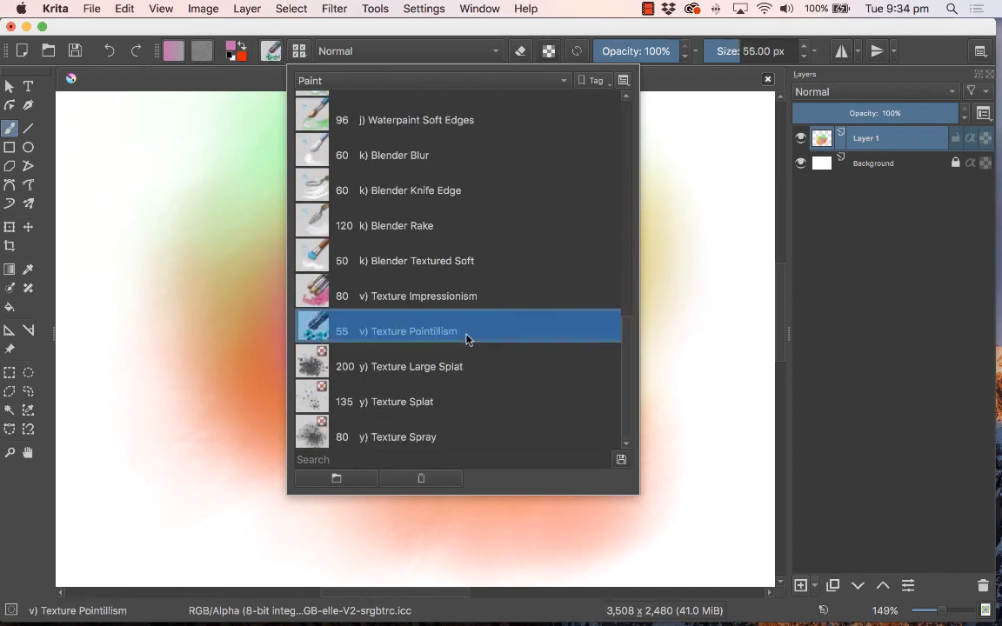
click(467, 228)
click(220, 213)
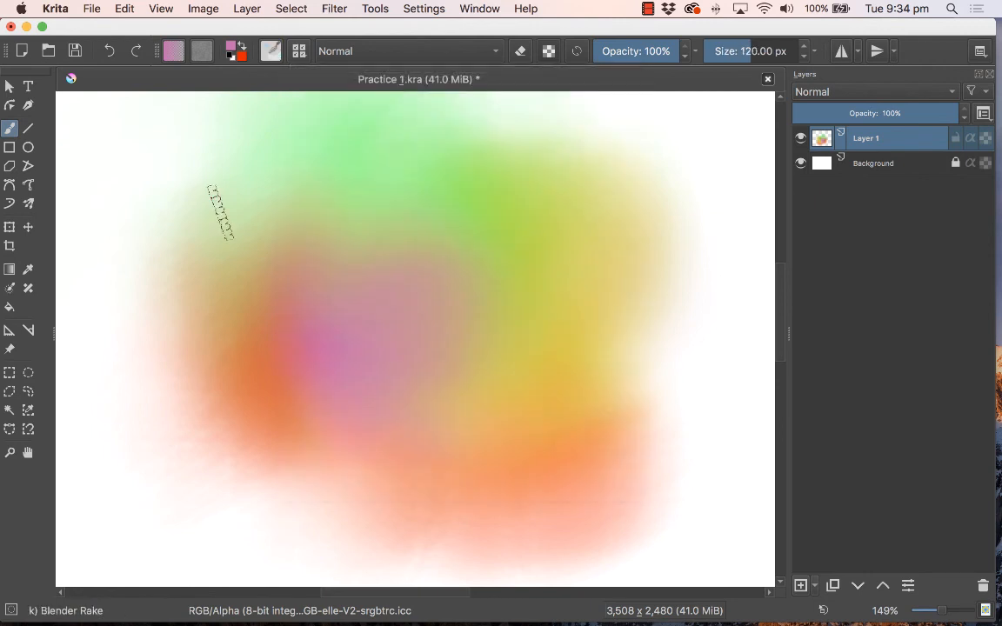
mouse_move(162, 205)
mouse_down()
mouse_move(119, 290)
mouse_move(126, 306)
mouse_move(184, 291)
mouse_move(209, 314)
mouse_move(314, 286)
mouse_move(302, 309)
mouse_move(402, 281)
mouse_move(331, 267)
mouse_move(346, 284)
mouse_move(361, 356)
mouse_move(315, 305)
mouse_move(341, 174)
mouse_move(339, 209)
mouse_move(304, 267)
mouse_move(319, 228)
mouse_move(375, 233)
mouse_up()
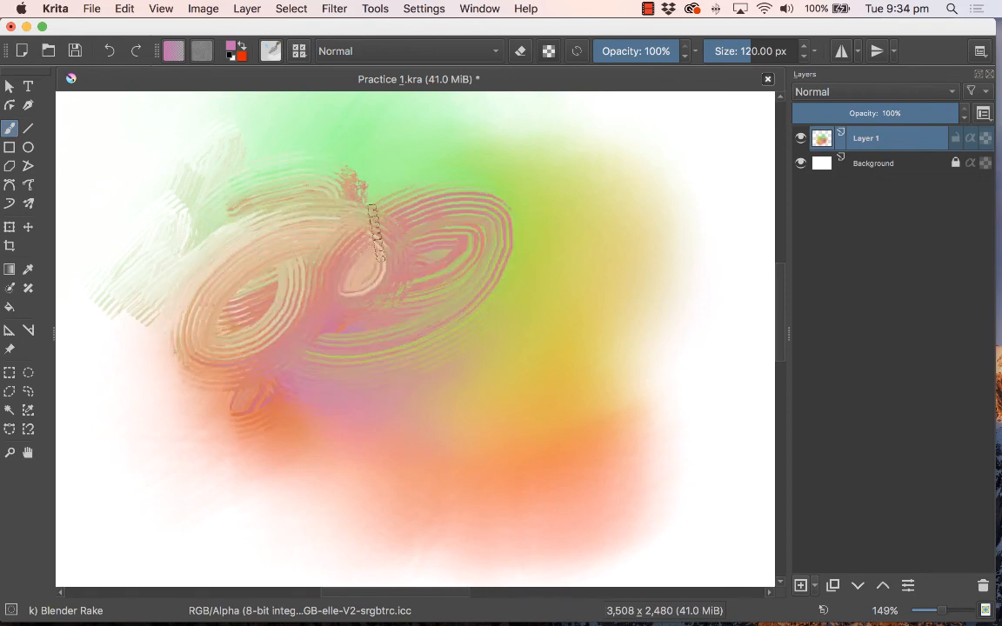
mouse_move(380, 295)
mouse_down()
mouse_move(412, 300)
mouse_move(364, 302)
mouse_move(415, 344)
mouse_move(390, 376)
mouse_move(455, 336)
mouse_move(508, 347)
mouse_up()
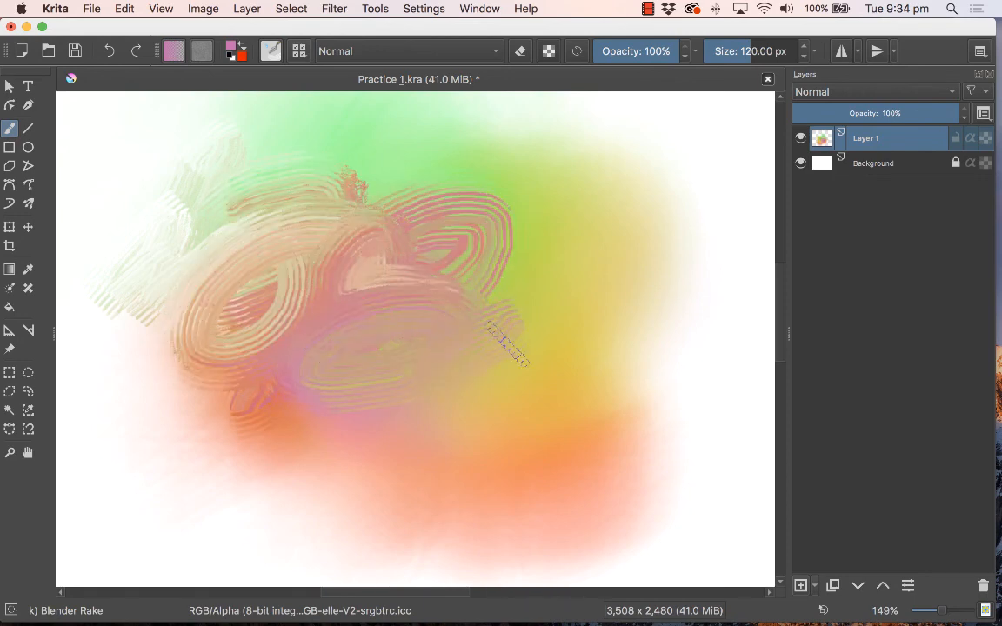
Switch to the j) Watercolor Texture brush preset and paint magenta at 100% opacity over the raked swirls and green area
click(300, 52)
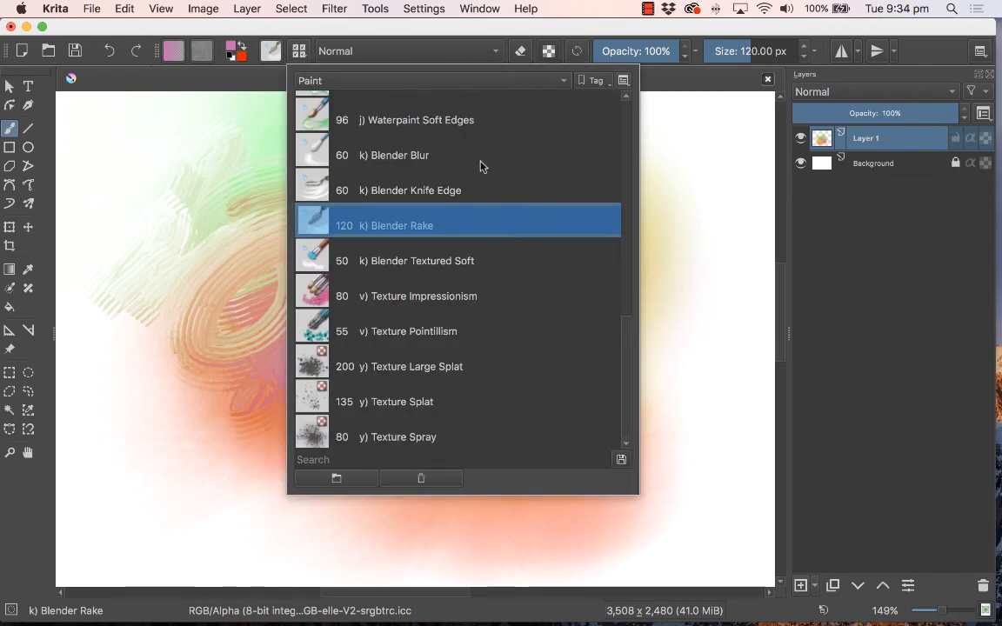
scroll(482, 168, up, 3)
click(488, 266)
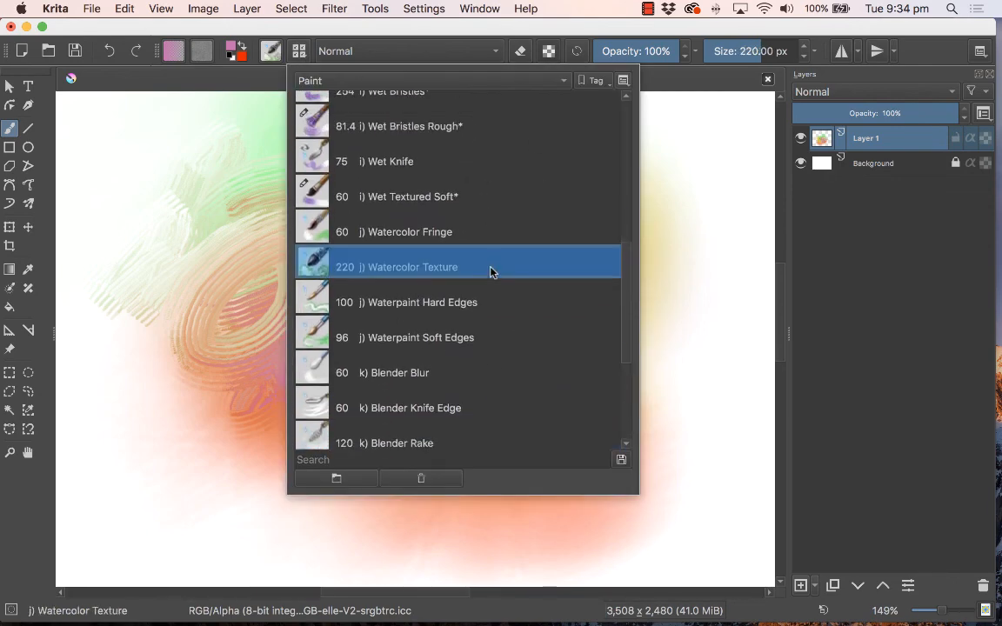
mouse_move(258, 295)
mouse_down()
mouse_move(257, 233)
mouse_move(273, 248)
mouse_move(277, 239)
mouse_move(352, 387)
mouse_move(391, 348)
mouse_move(320, 253)
mouse_move(266, 211)
mouse_move(392, 281)
mouse_move(405, 259)
mouse_move(372, 226)
mouse_move(365, 200)
mouse_move(378, 260)
mouse_move(466, 287)
mouse_up()
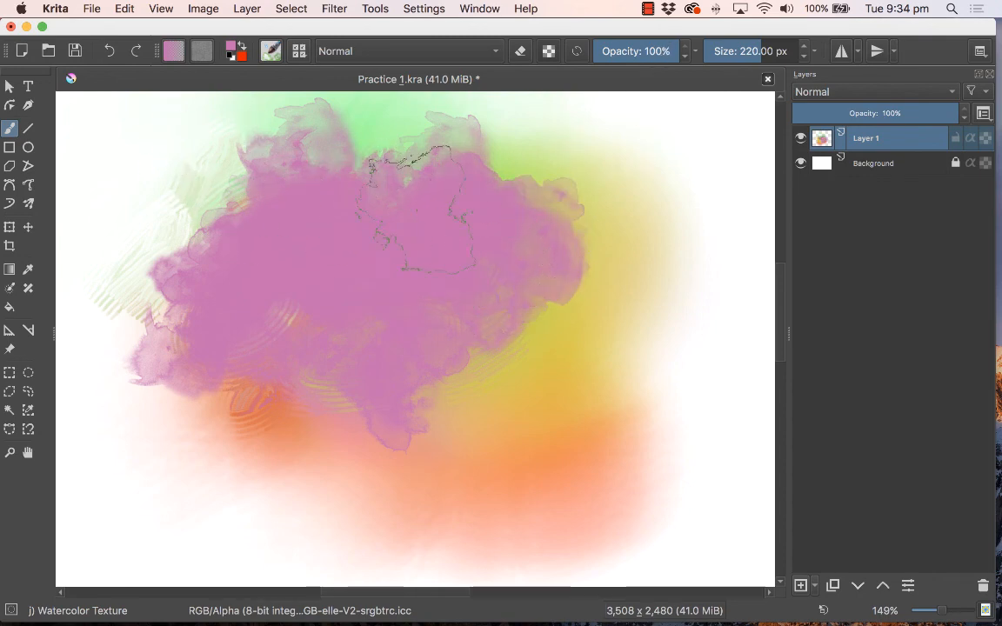
mouse_move(283, 144)
mouse_down()
mouse_move(226, 130)
mouse_move(209, 165)
mouse_move(287, 193)
mouse_up()
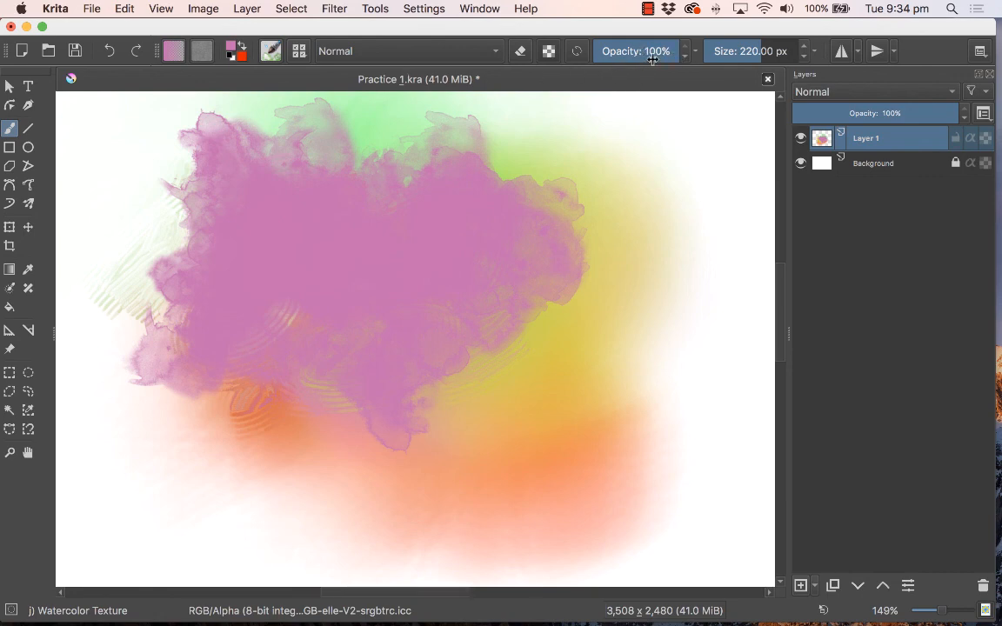
Lower the brush opacity to 43%, paint magenta over the yellow area and, after swapping colors, orange-red over the lower center
mouse_move(568, 223)
mouse_down()
mouse_move(619, 264)
mouse_move(628, 294)
mouse_move(620, 289)
mouse_move(589, 359)
mouse_move(601, 312)
mouse_move(545, 284)
mouse_move(532, 375)
mouse_move(589, 383)
mouse_move(658, 333)
mouse_move(648, 304)
mouse_move(595, 394)
mouse_move(626, 397)
mouse_move(628, 347)
mouse_move(607, 373)
mouse_move(526, 385)
mouse_move(574, 320)
mouse_up()
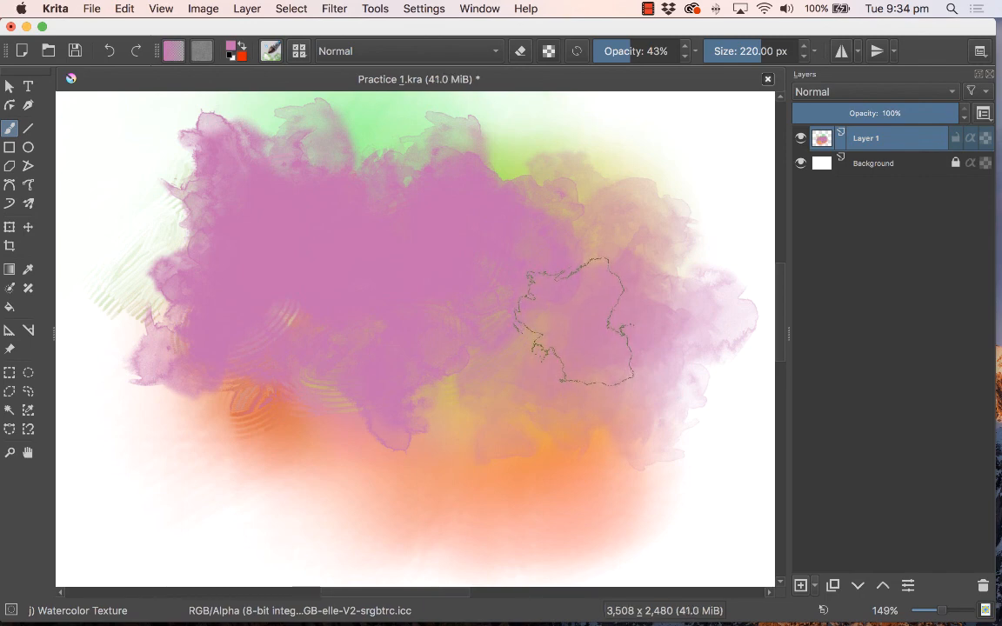
click(236, 55)
mouse_move(347, 325)
mouse_down()
mouse_move(533, 362)
mouse_move(402, 336)
mouse_move(455, 351)
mouse_move(366, 423)
mouse_move(529, 454)
mouse_move(590, 372)
mouse_up()
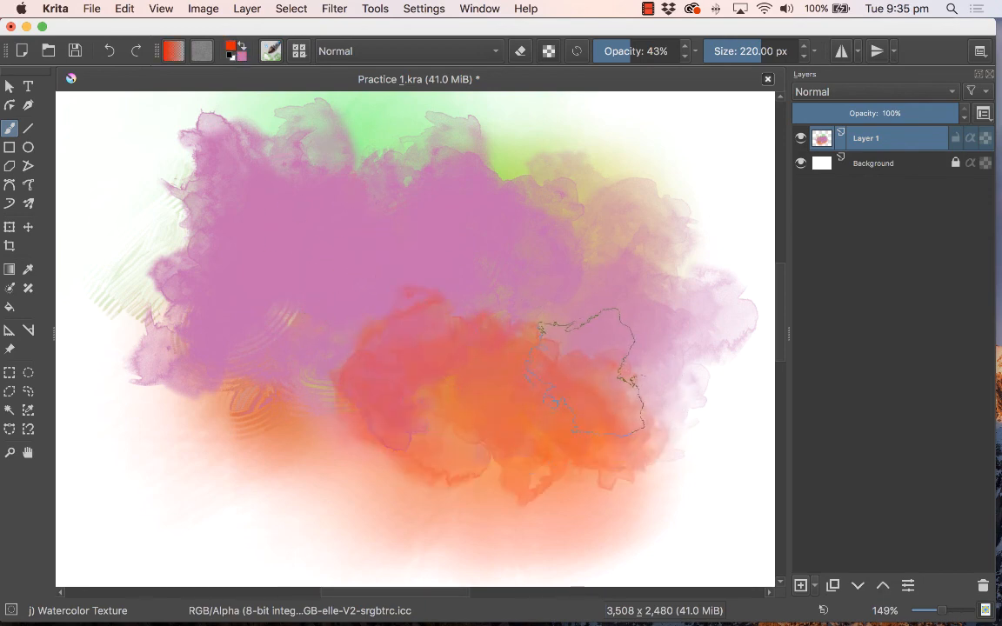
Sample the light yellow-green above the magenta area and paint it over the center and into the orange-red
ctrl+click(464, 240)
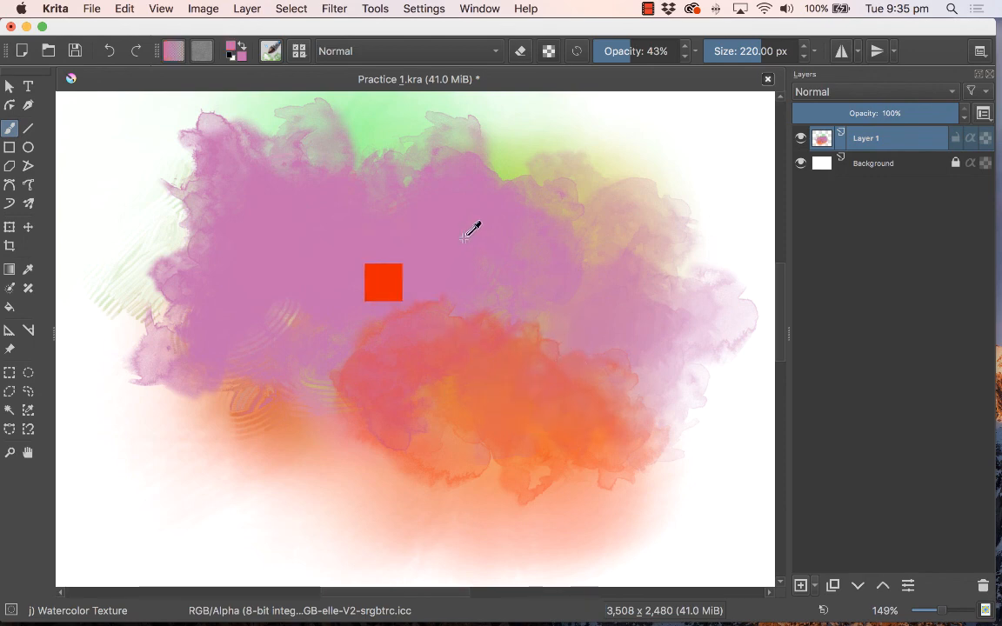
ctrl+click(509, 155)
mouse_move(405, 218)
mouse_down()
mouse_move(405, 276)
mouse_move(409, 301)
mouse_move(495, 315)
mouse_move(526, 300)
mouse_move(540, 278)
mouse_move(415, 308)
mouse_move(444, 281)
mouse_move(515, 280)
mouse_move(379, 291)
mouse_move(429, 370)
mouse_move(420, 370)
mouse_move(442, 313)
mouse_move(300, 248)
mouse_move(339, 264)
mouse_move(327, 228)
mouse_move(346, 317)
mouse_move(426, 283)
mouse_move(411, 312)
mouse_move(390, 310)
mouse_move(385, 247)
mouse_move(353, 239)
mouse_move(478, 273)
mouse_move(455, 217)
mouse_move(534, 409)
mouse_up()
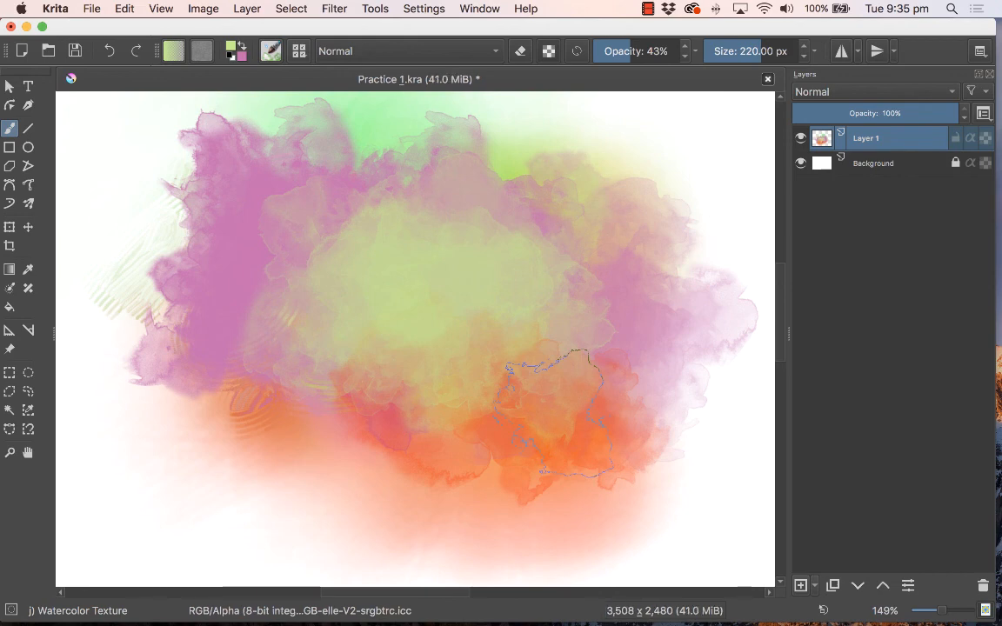